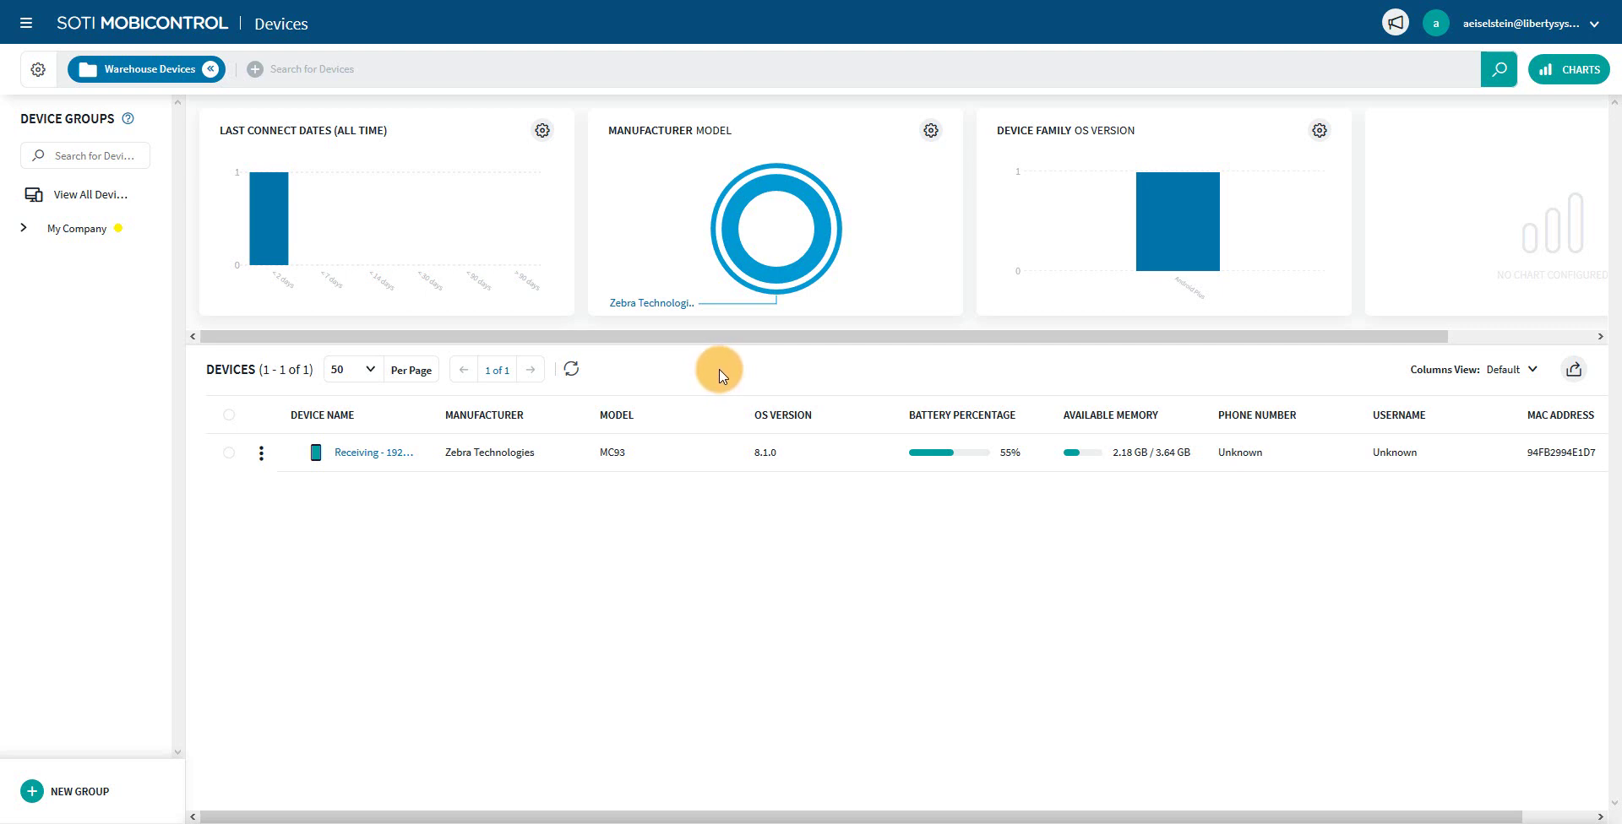
From the Profiles list, start a new profile and expand the Android profile types
click(28, 29)
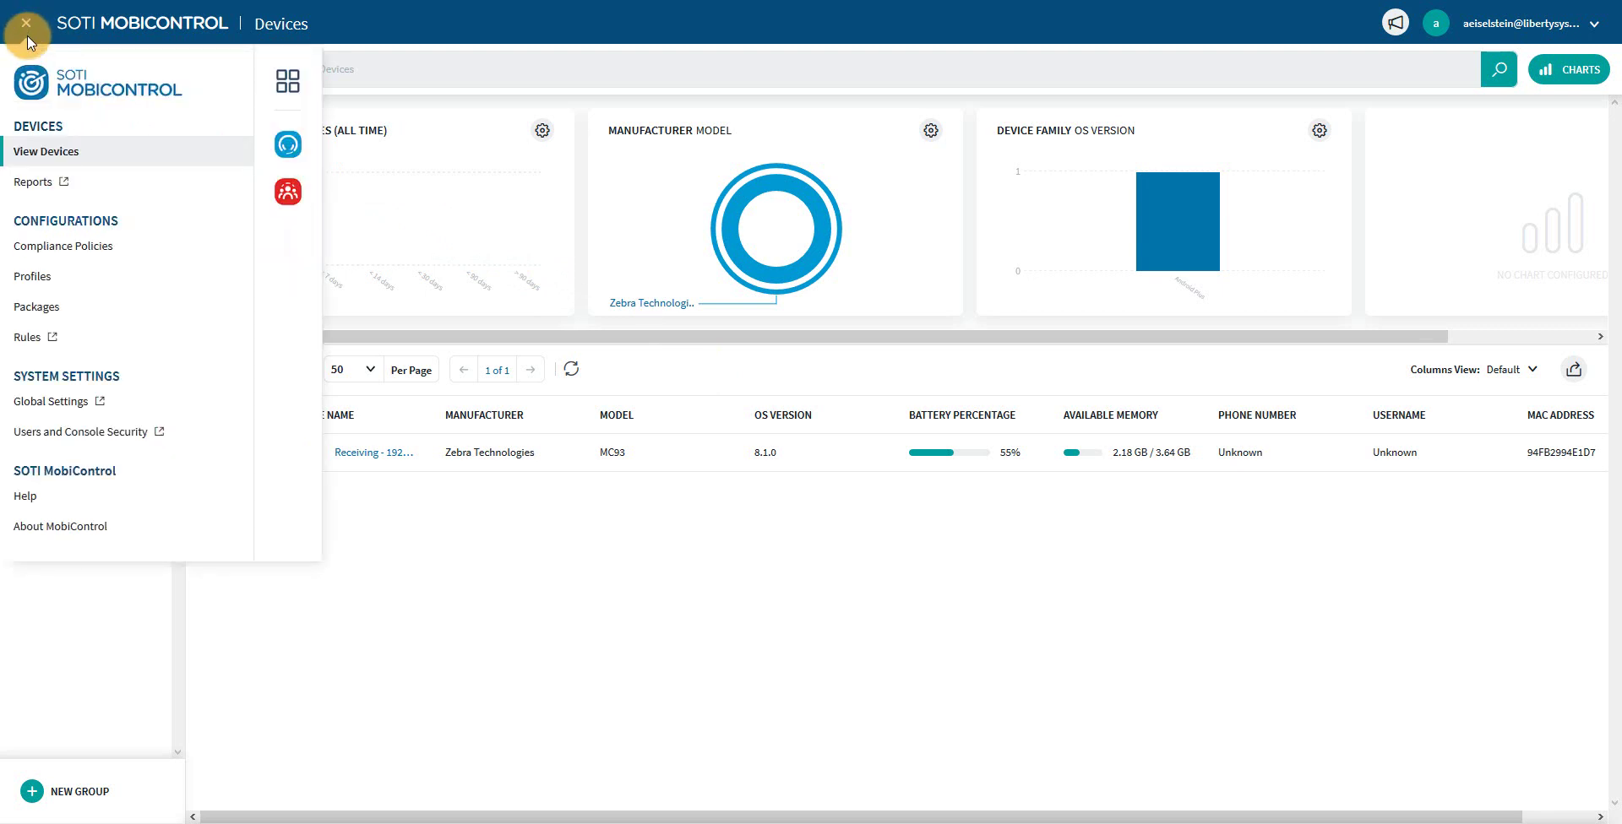
click(38, 279)
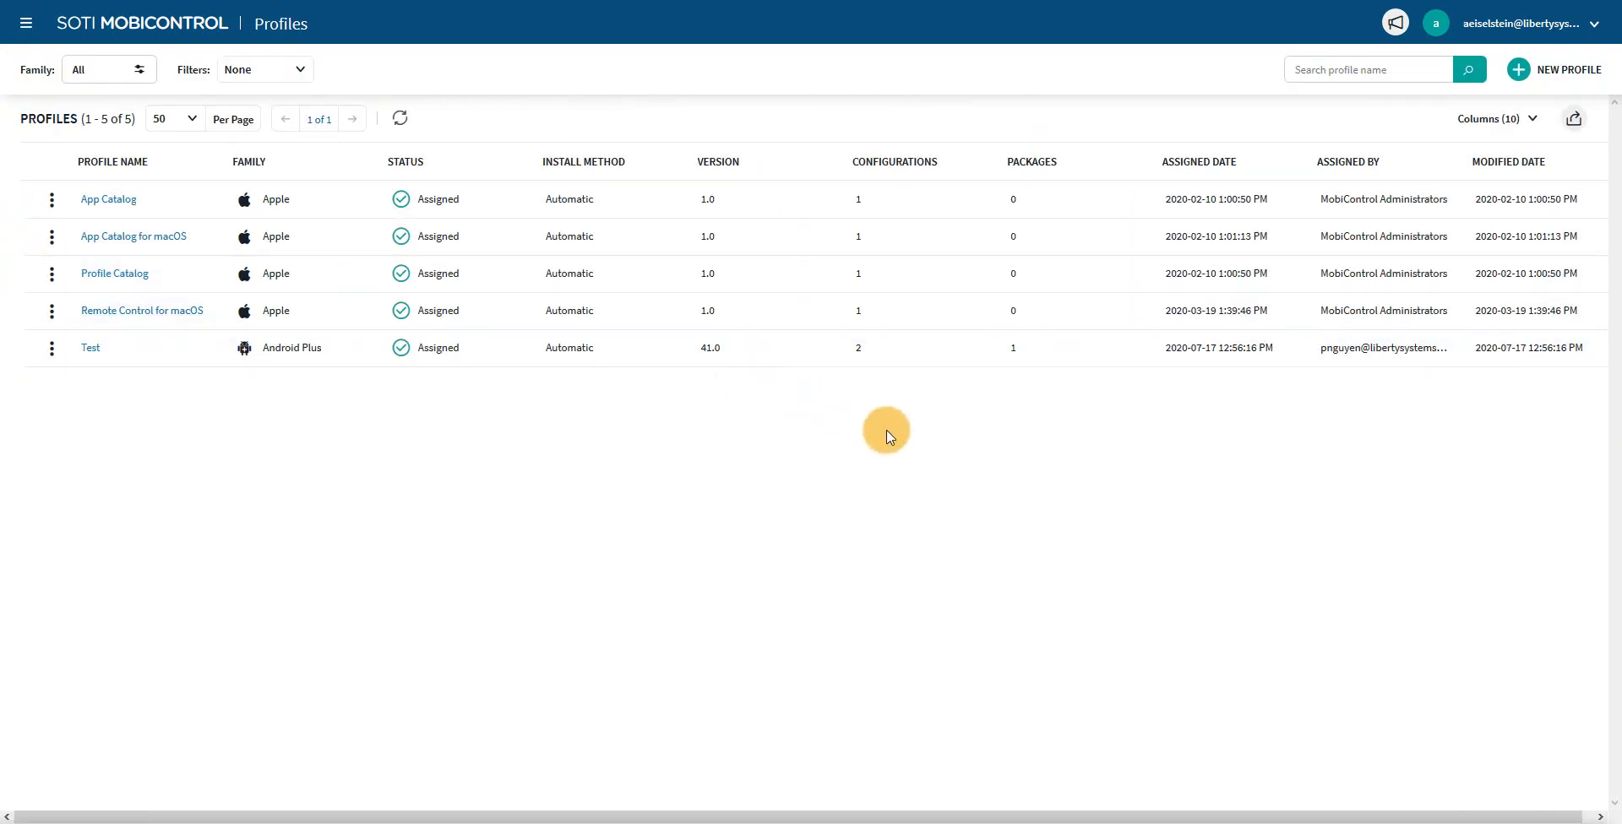
click(1520, 76)
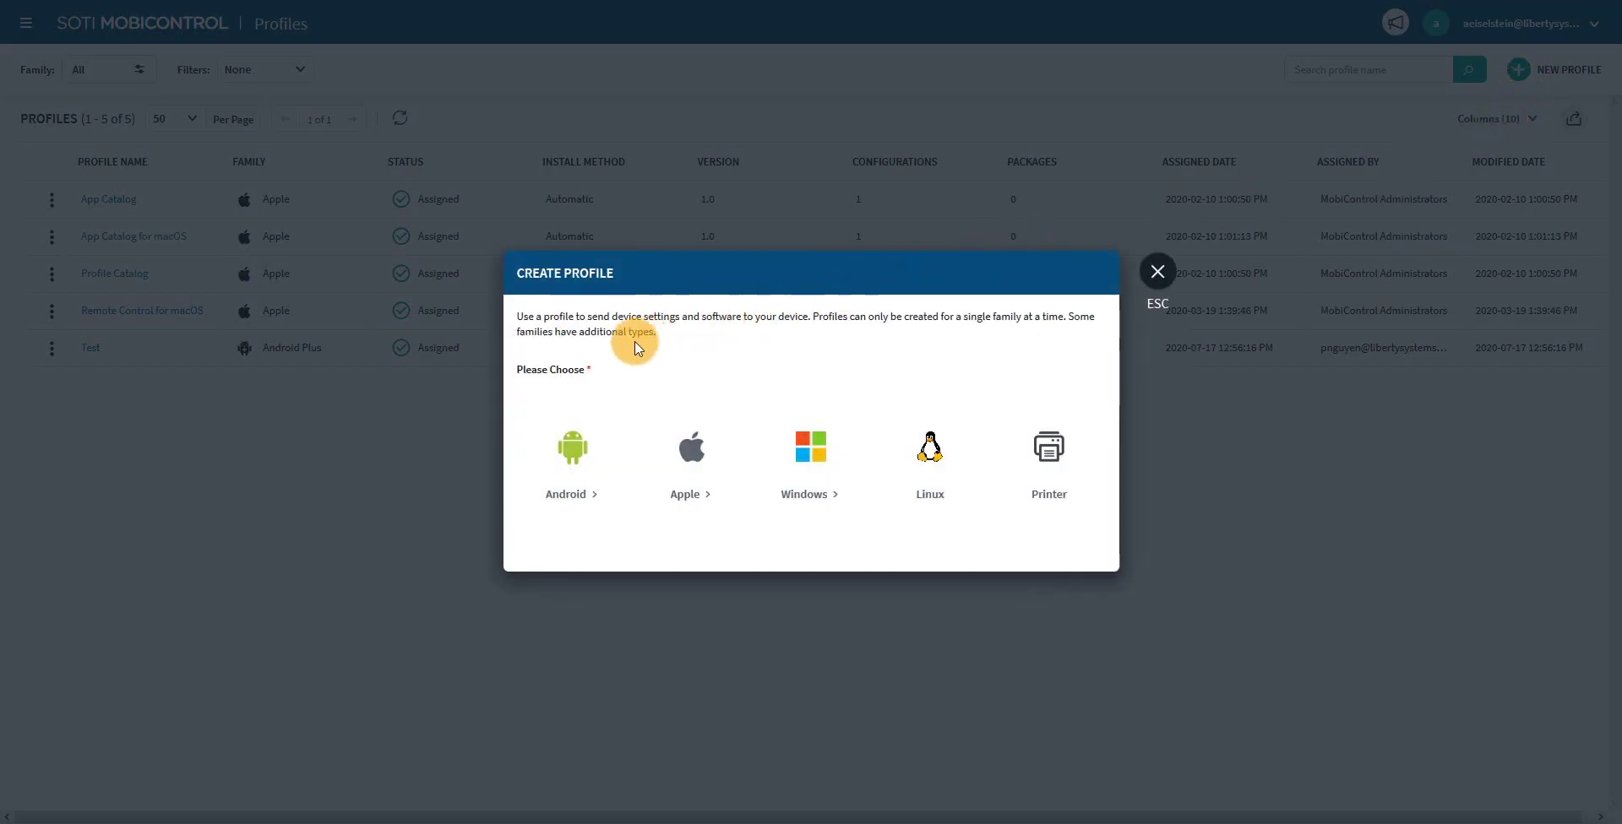
click(568, 432)
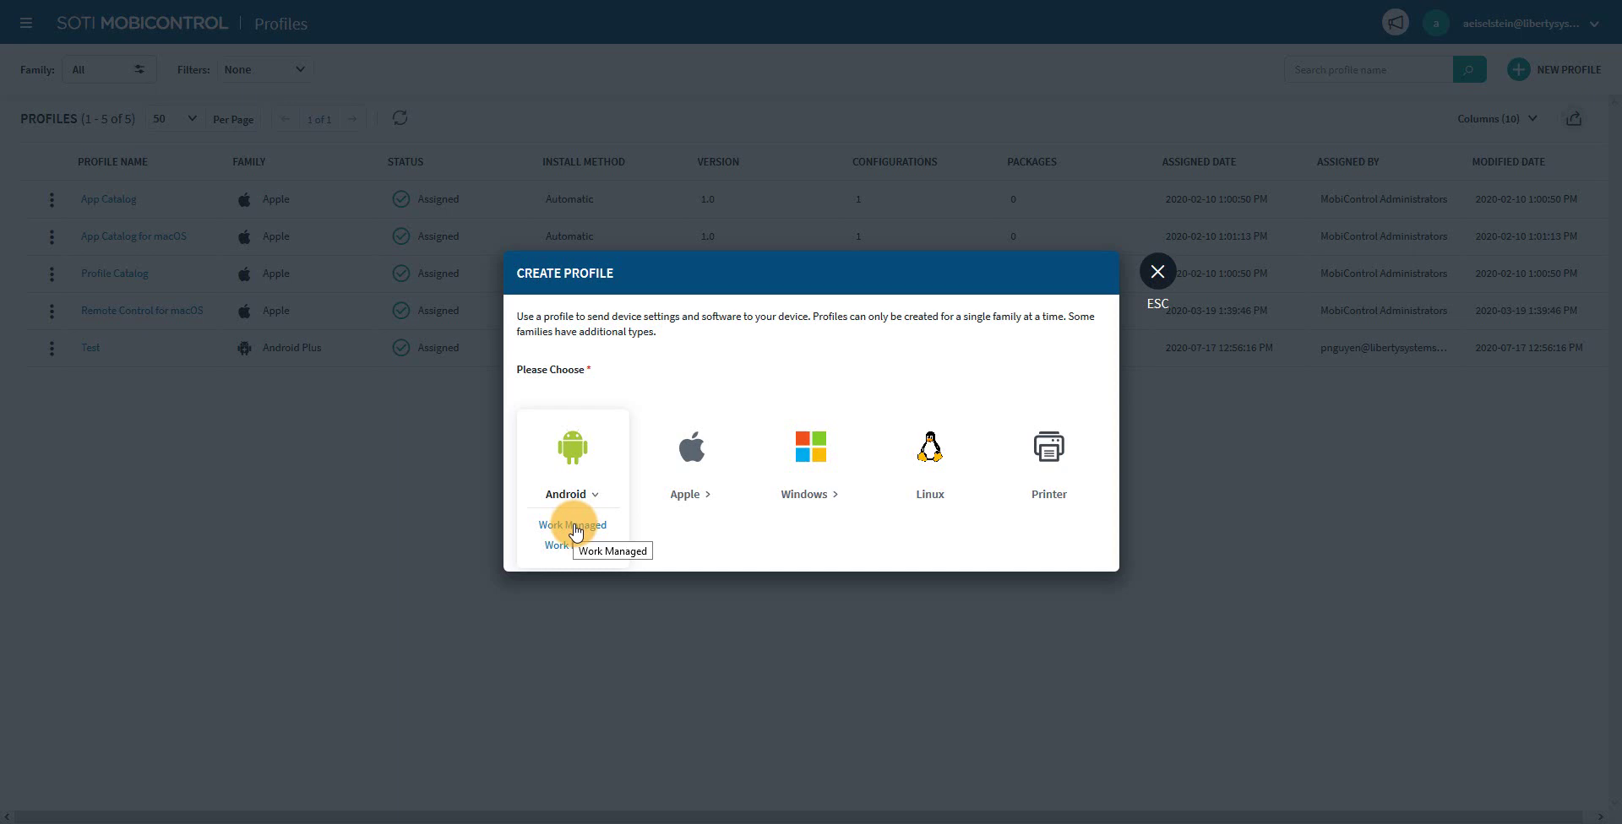
Choose the Android Work Managed type and enter 'Sample Lockdown' as the profile name
click(575, 527)
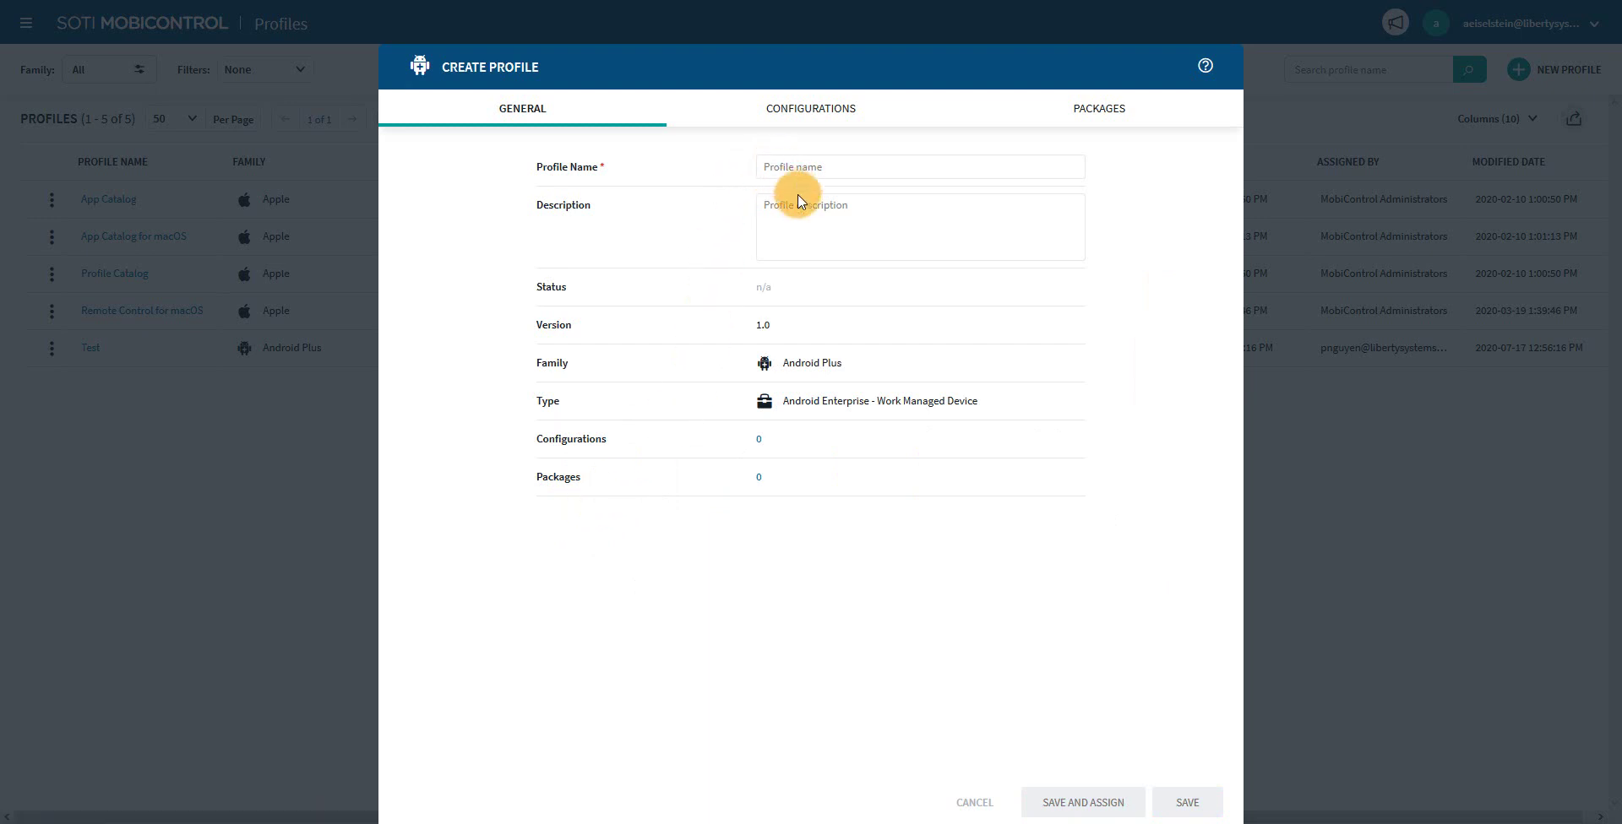
text(Sampl)
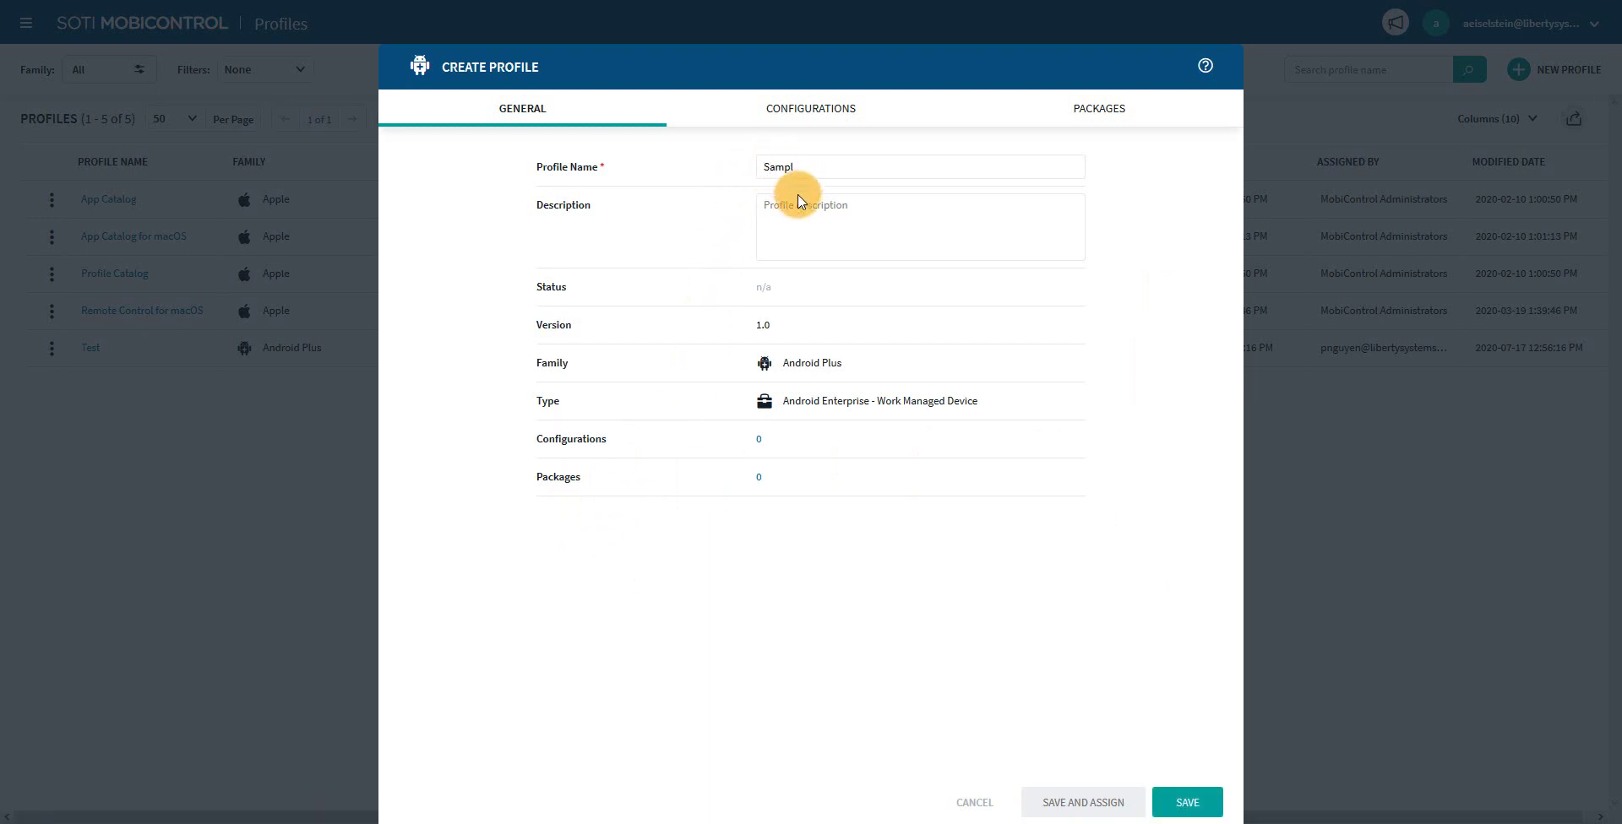
text(e Lockdown)
Bring up the profile's Configurations tab and its Add a Configuration list
click(835, 116)
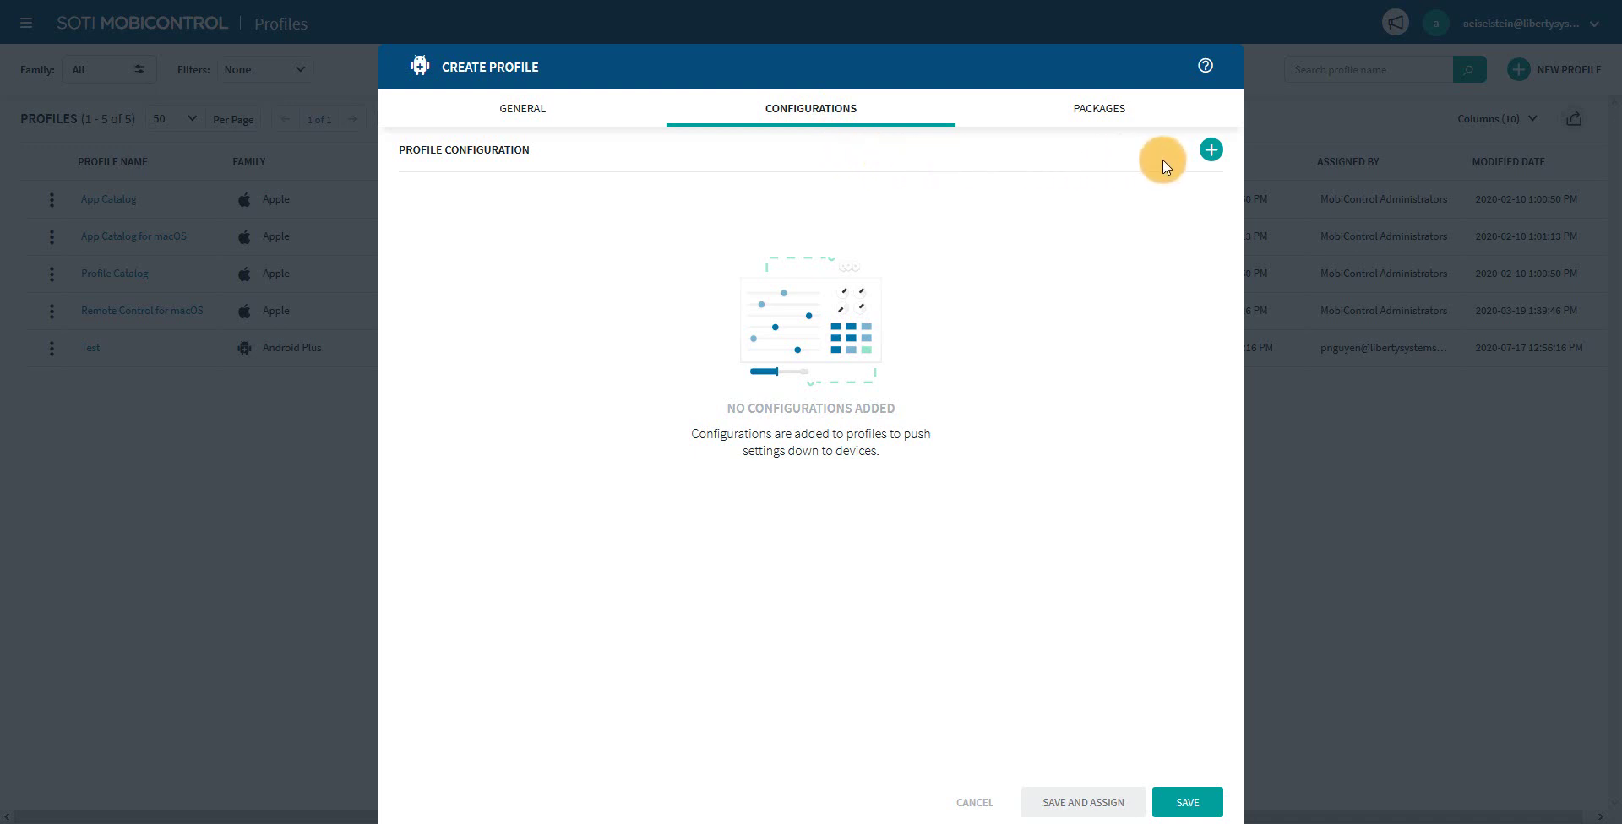
click(1211, 156)
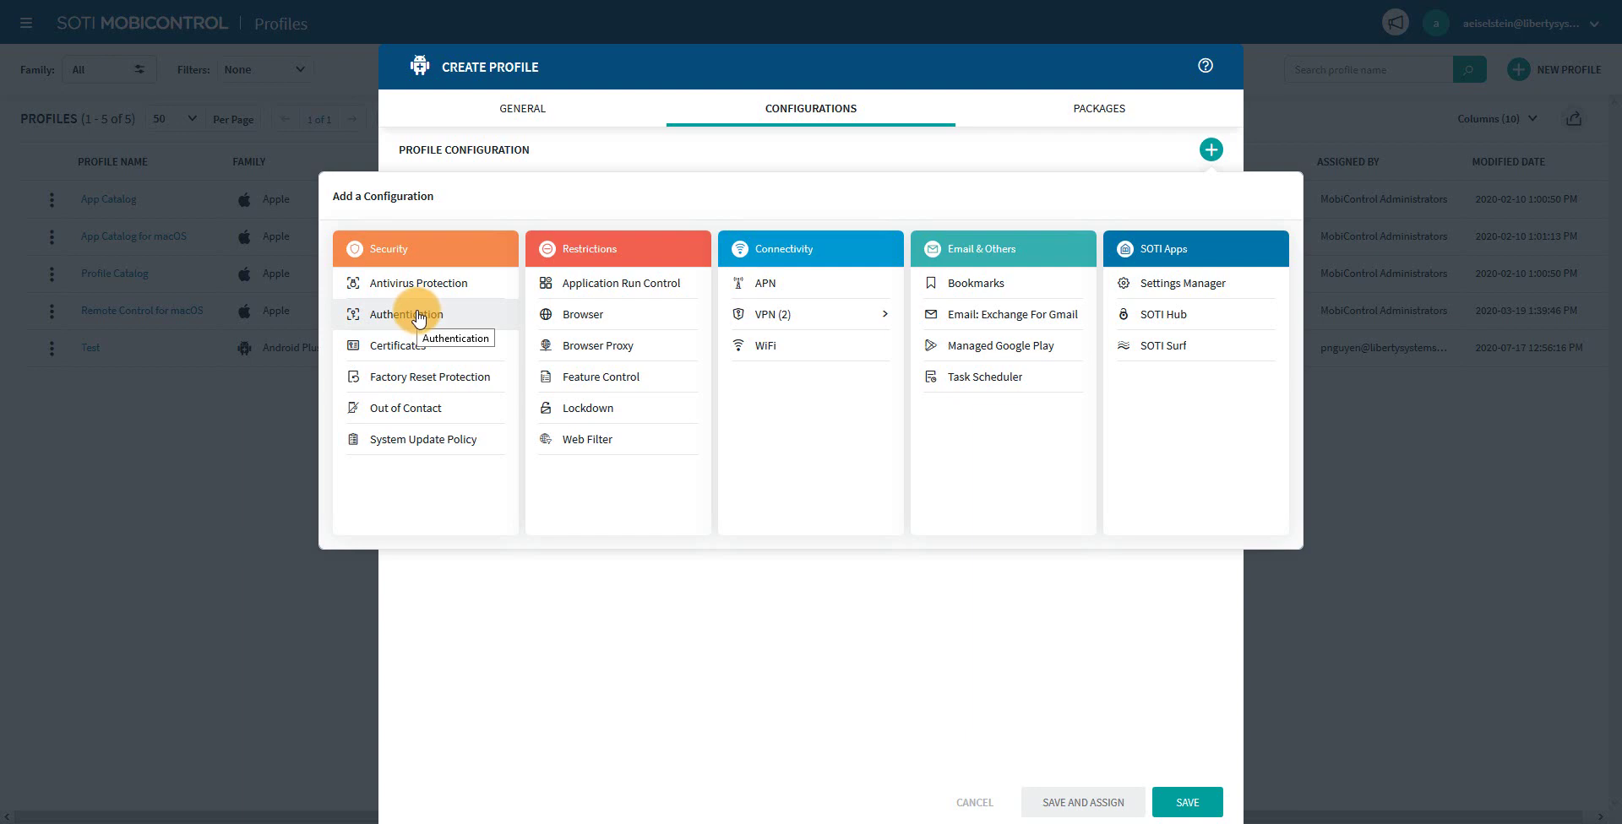
Add a Security > Authentication configuration with a device administrator password, then save it
click(417, 318)
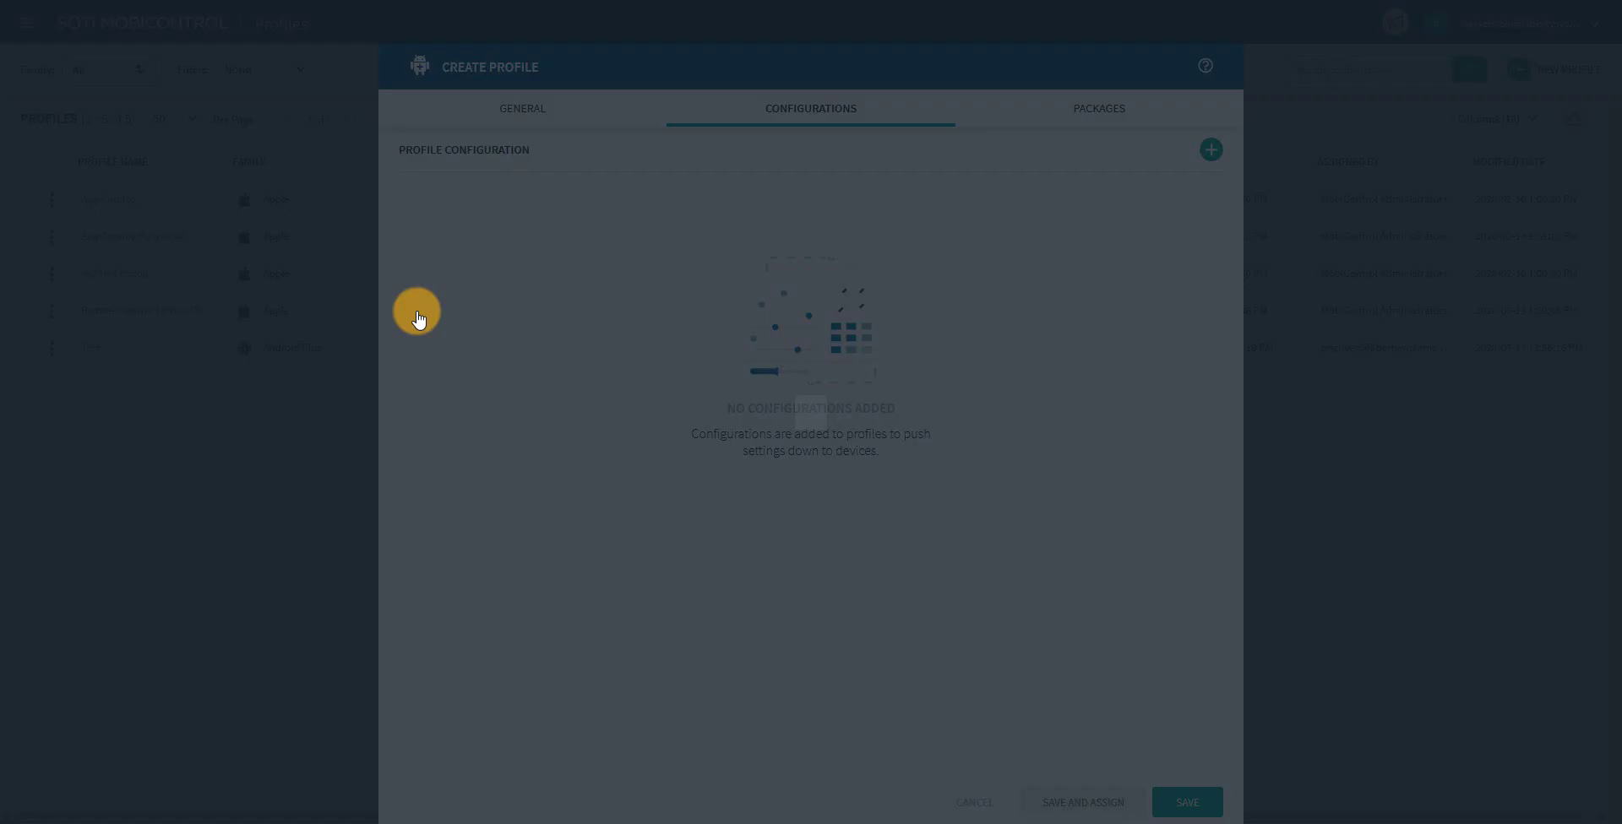
click(839, 283)
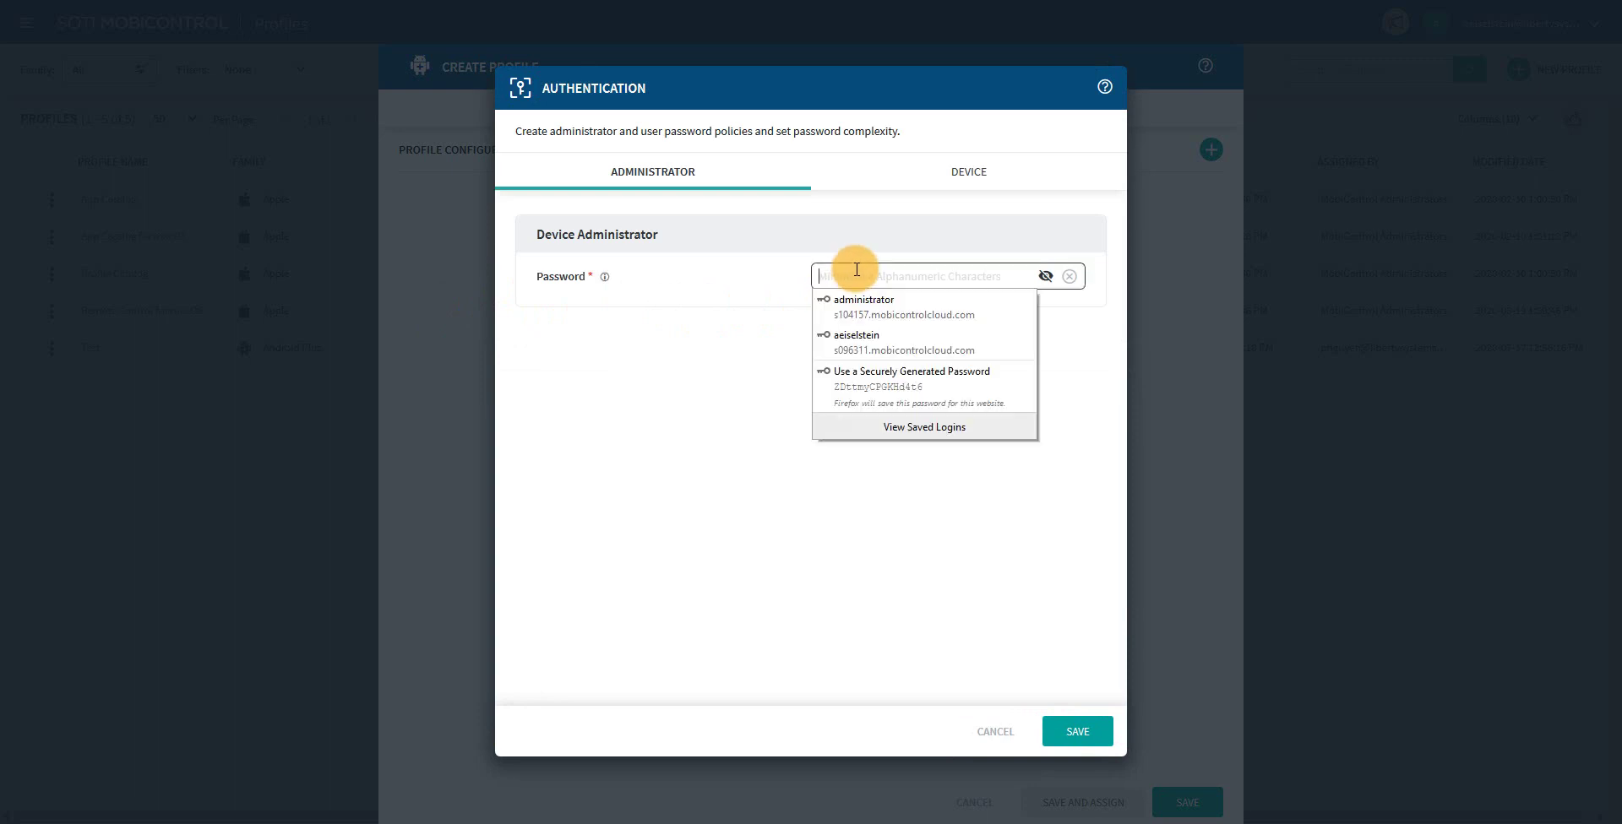
text(1)
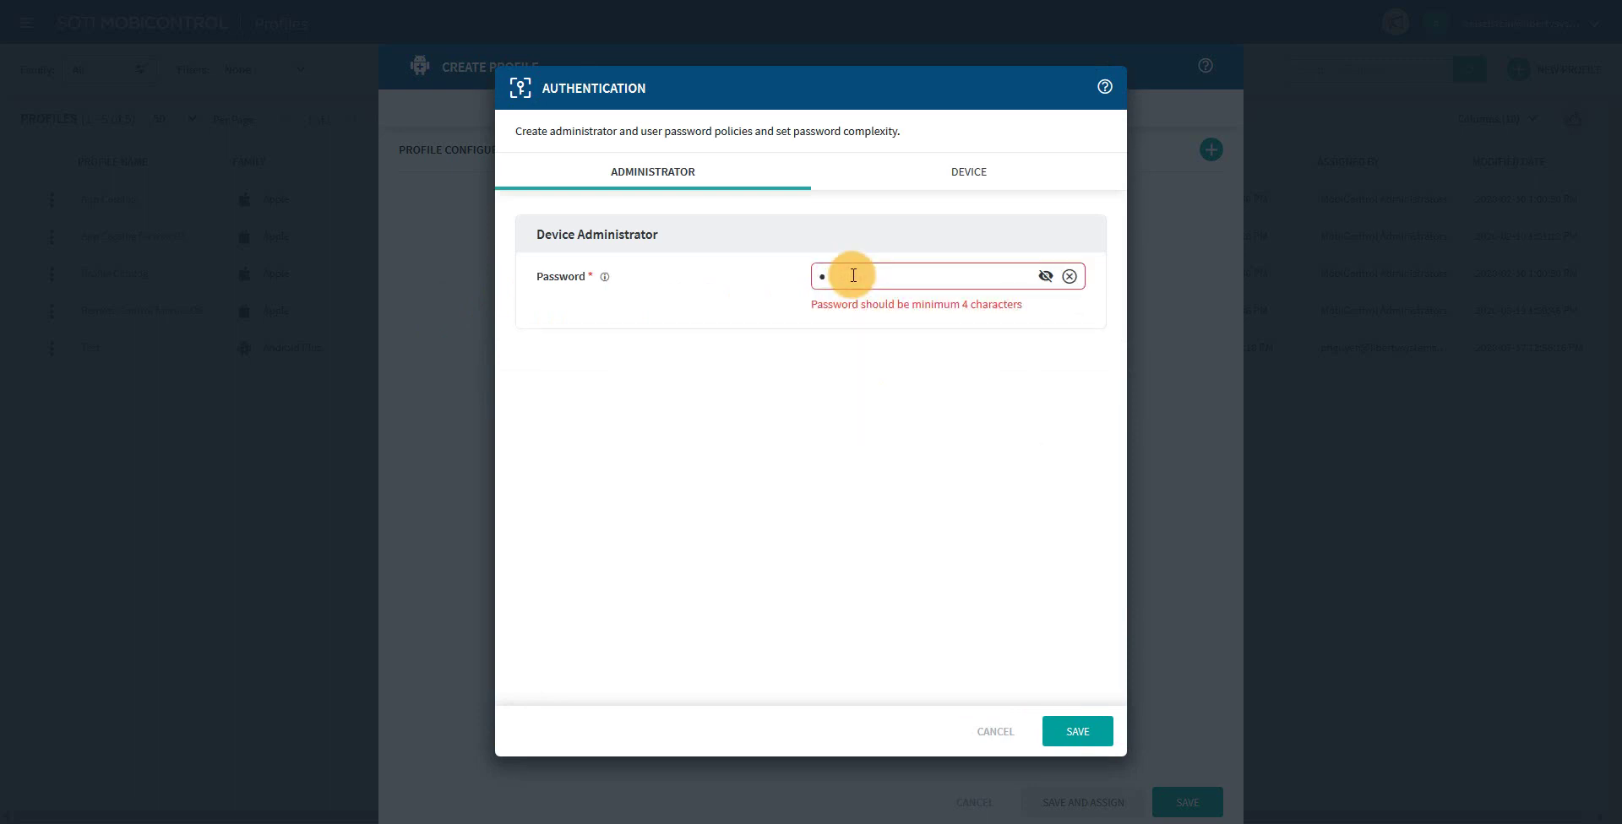
text(1)
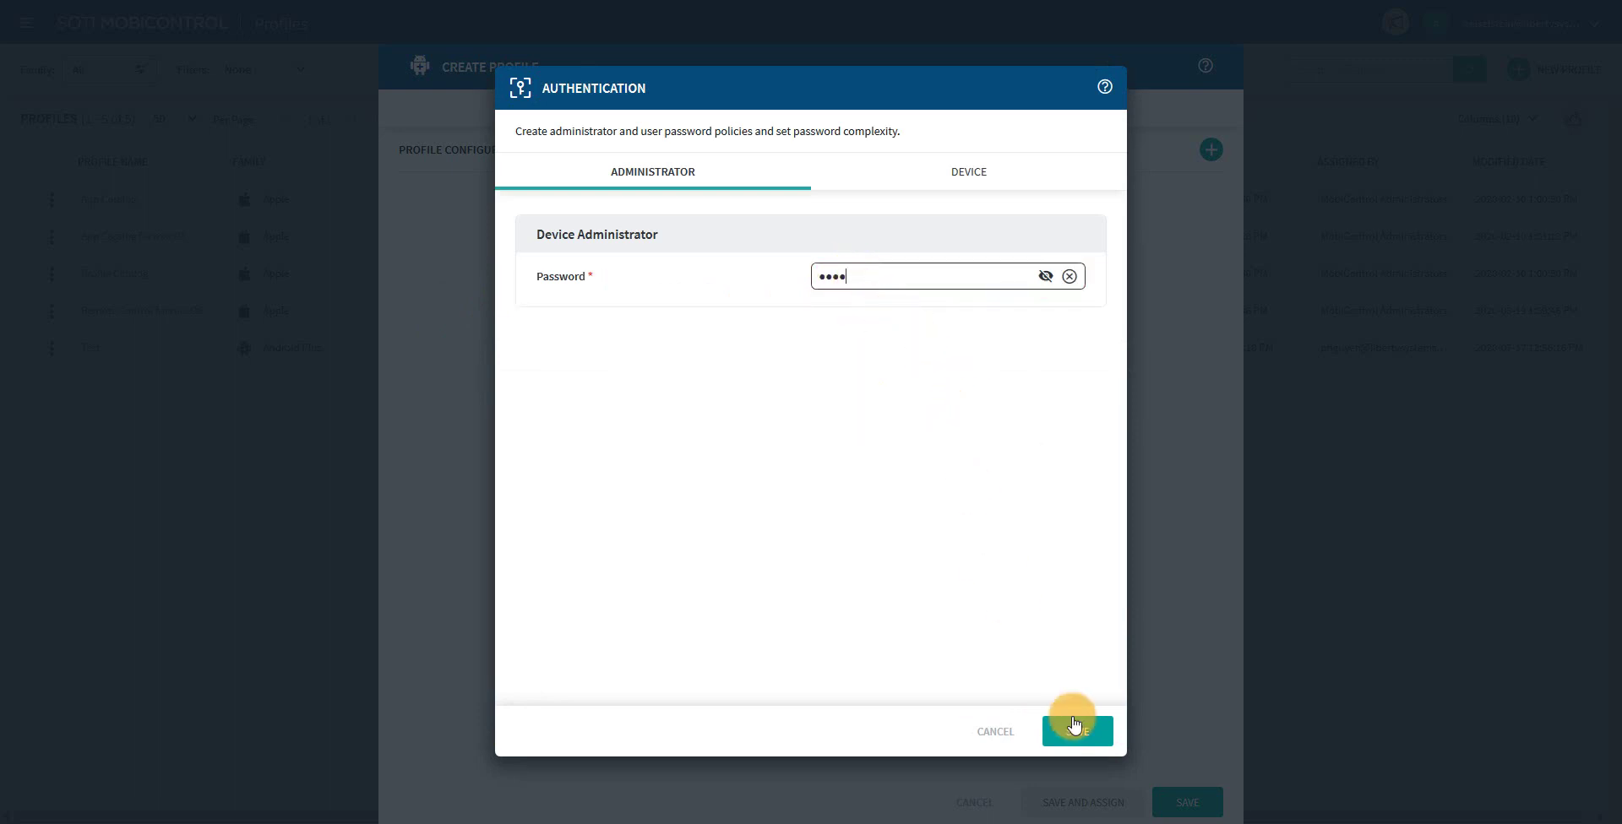
click(1072, 731)
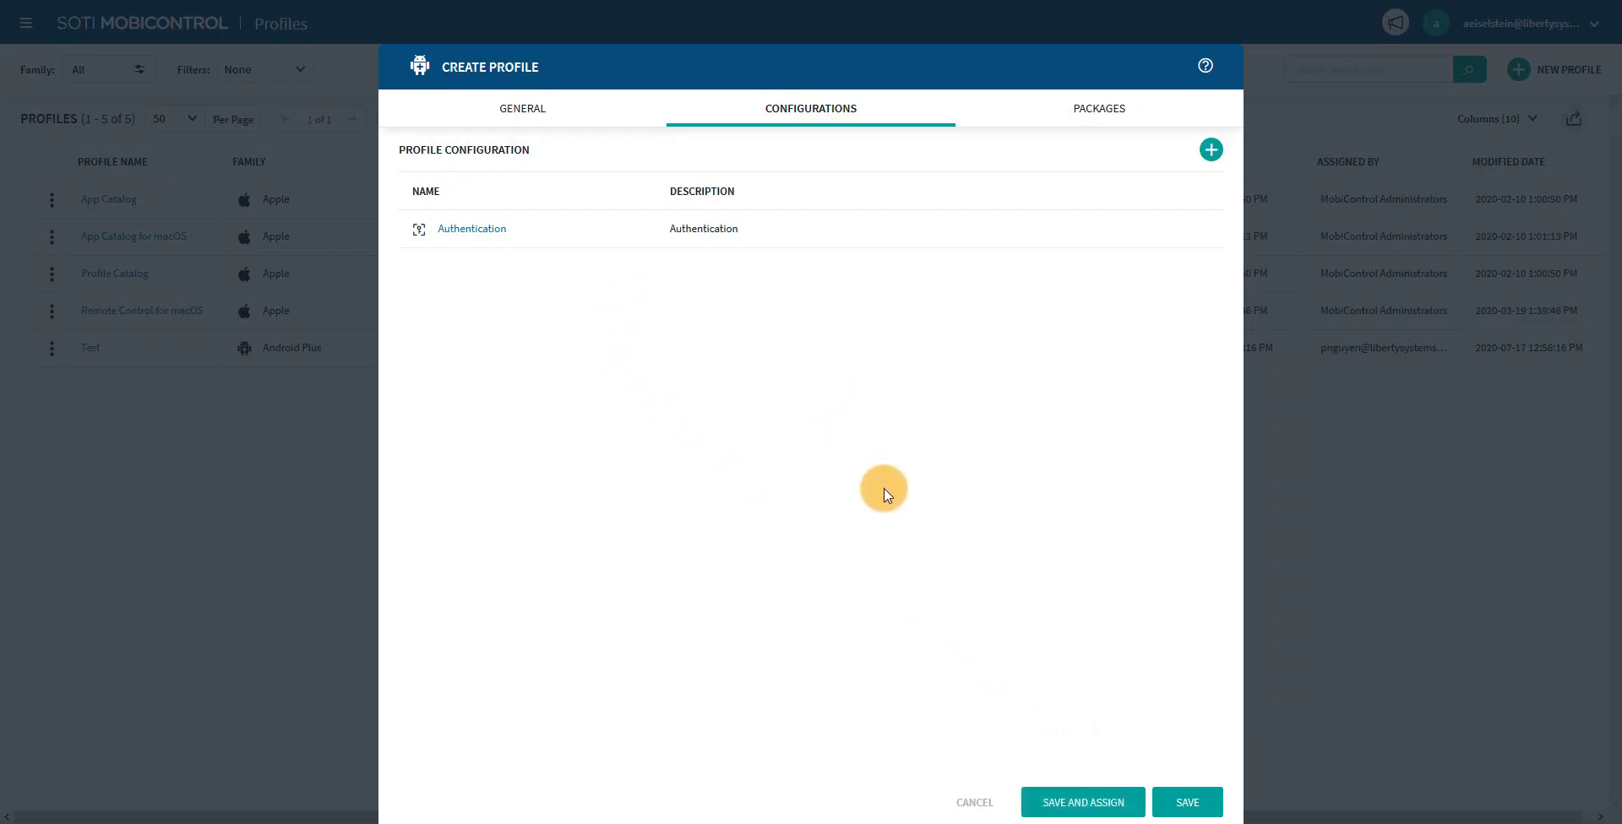
Add a Restrictions > Lockdown configuration and open a blank home screen item form
click(1212, 152)
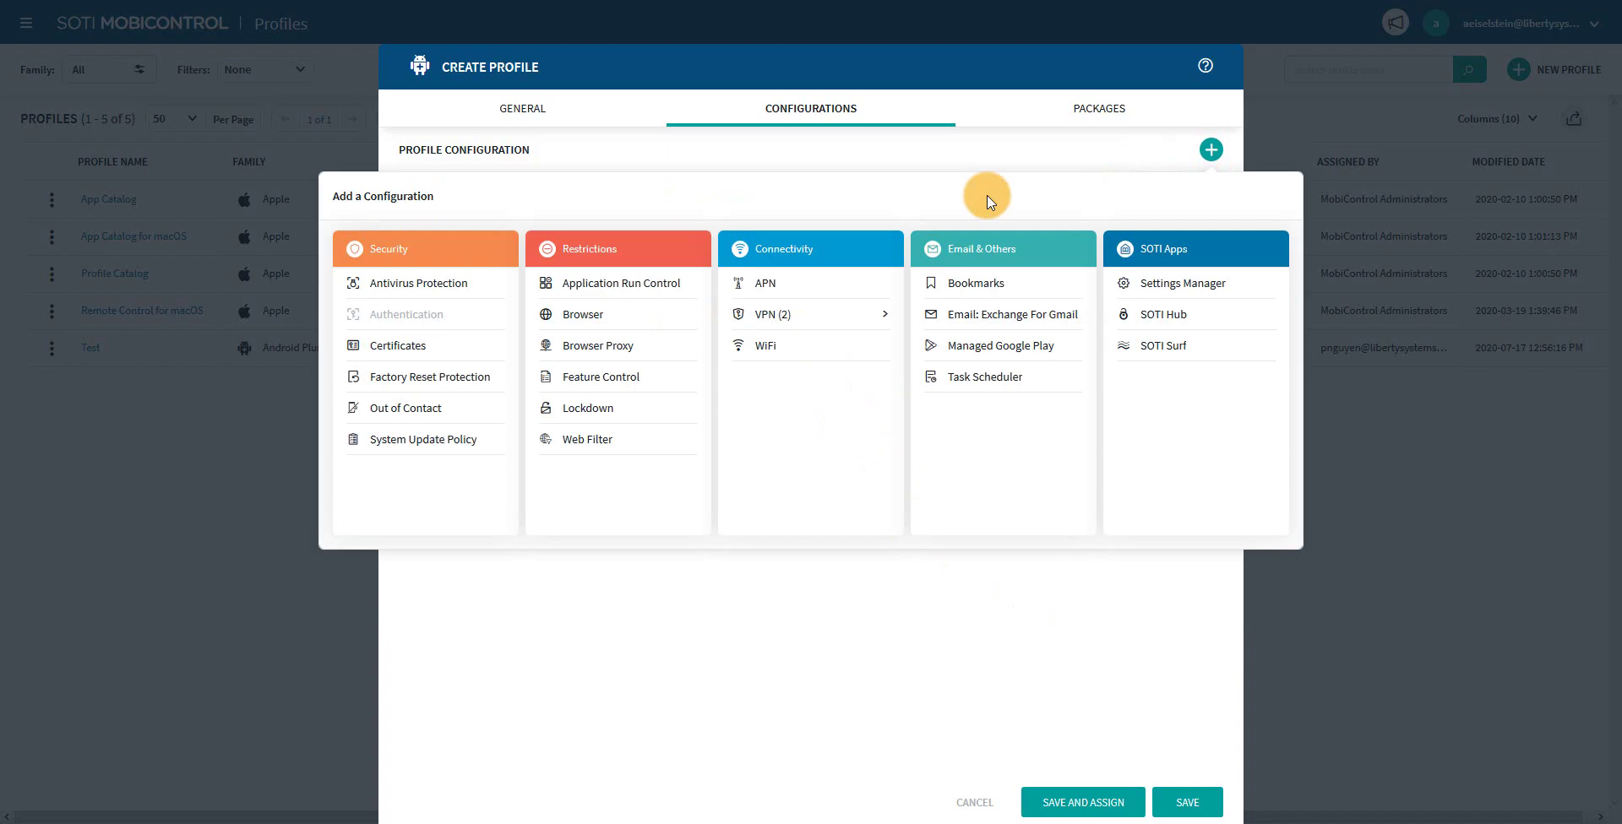
click(610, 423)
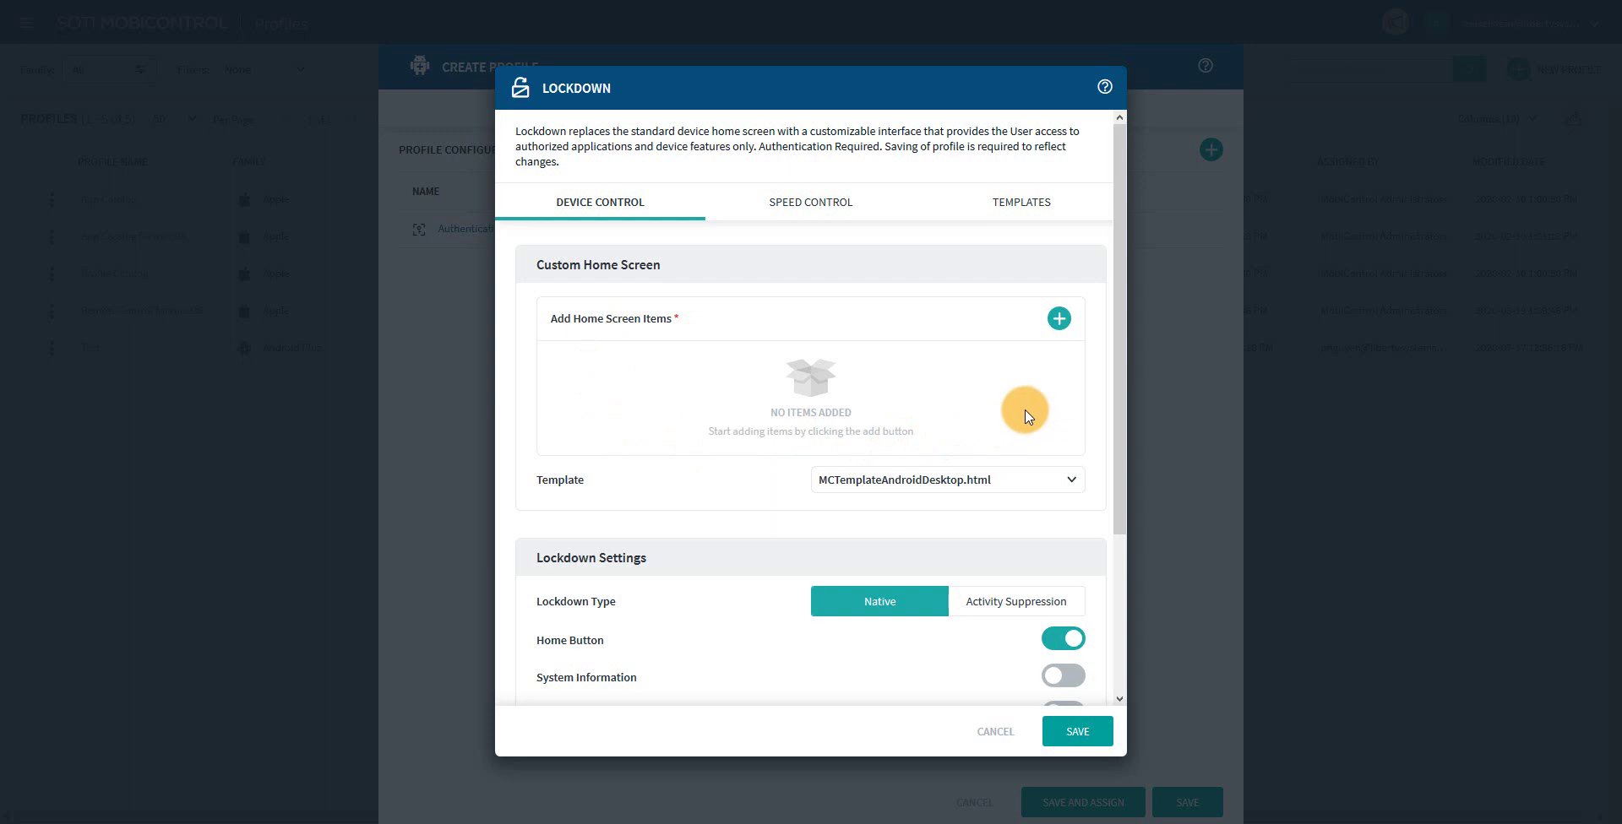
click(1058, 325)
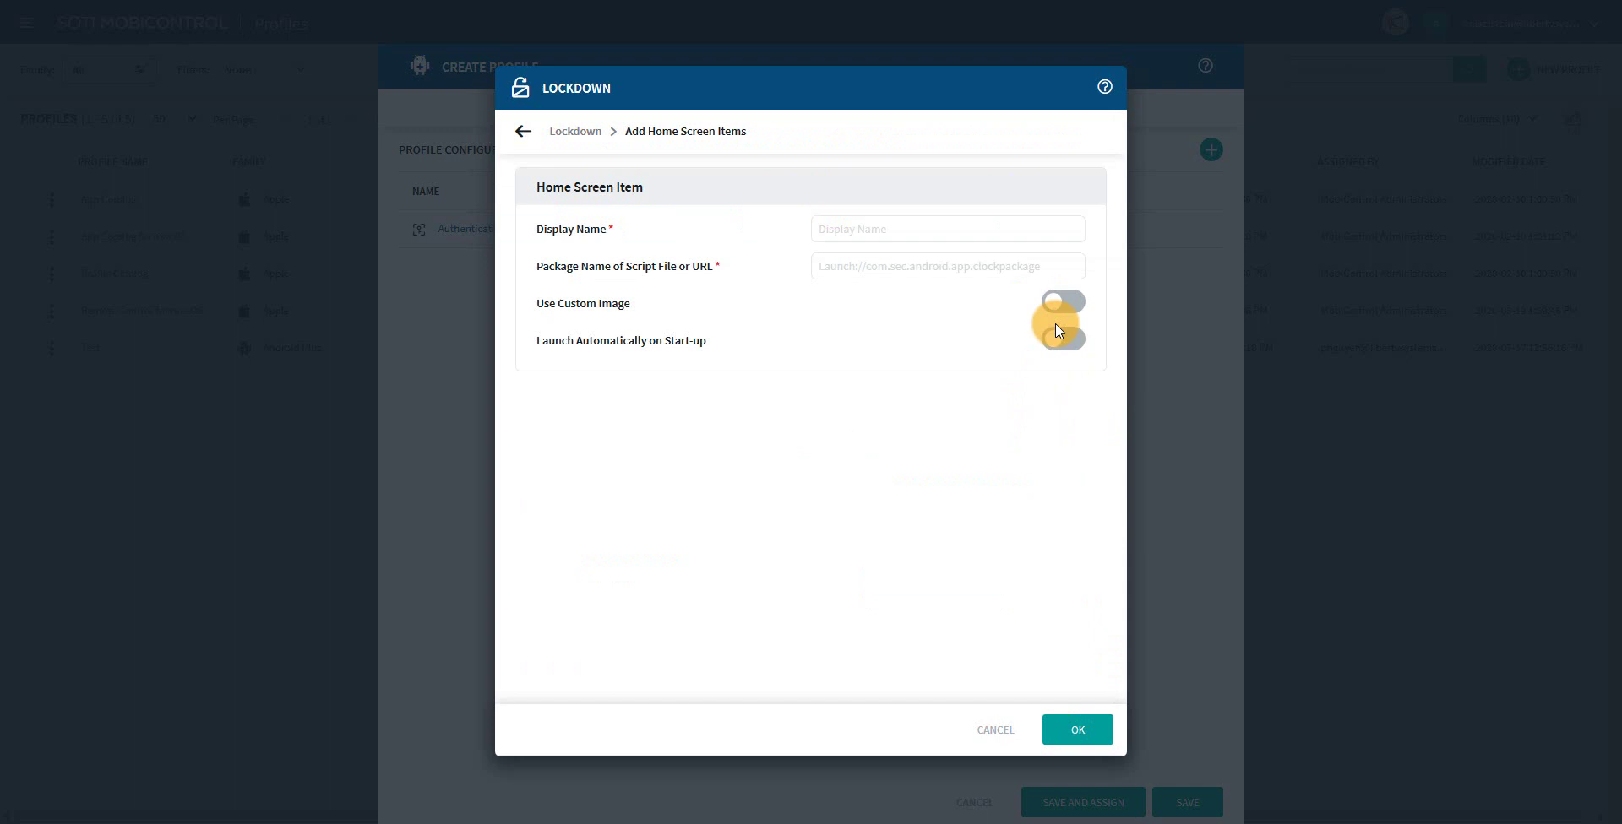
click(887, 237)
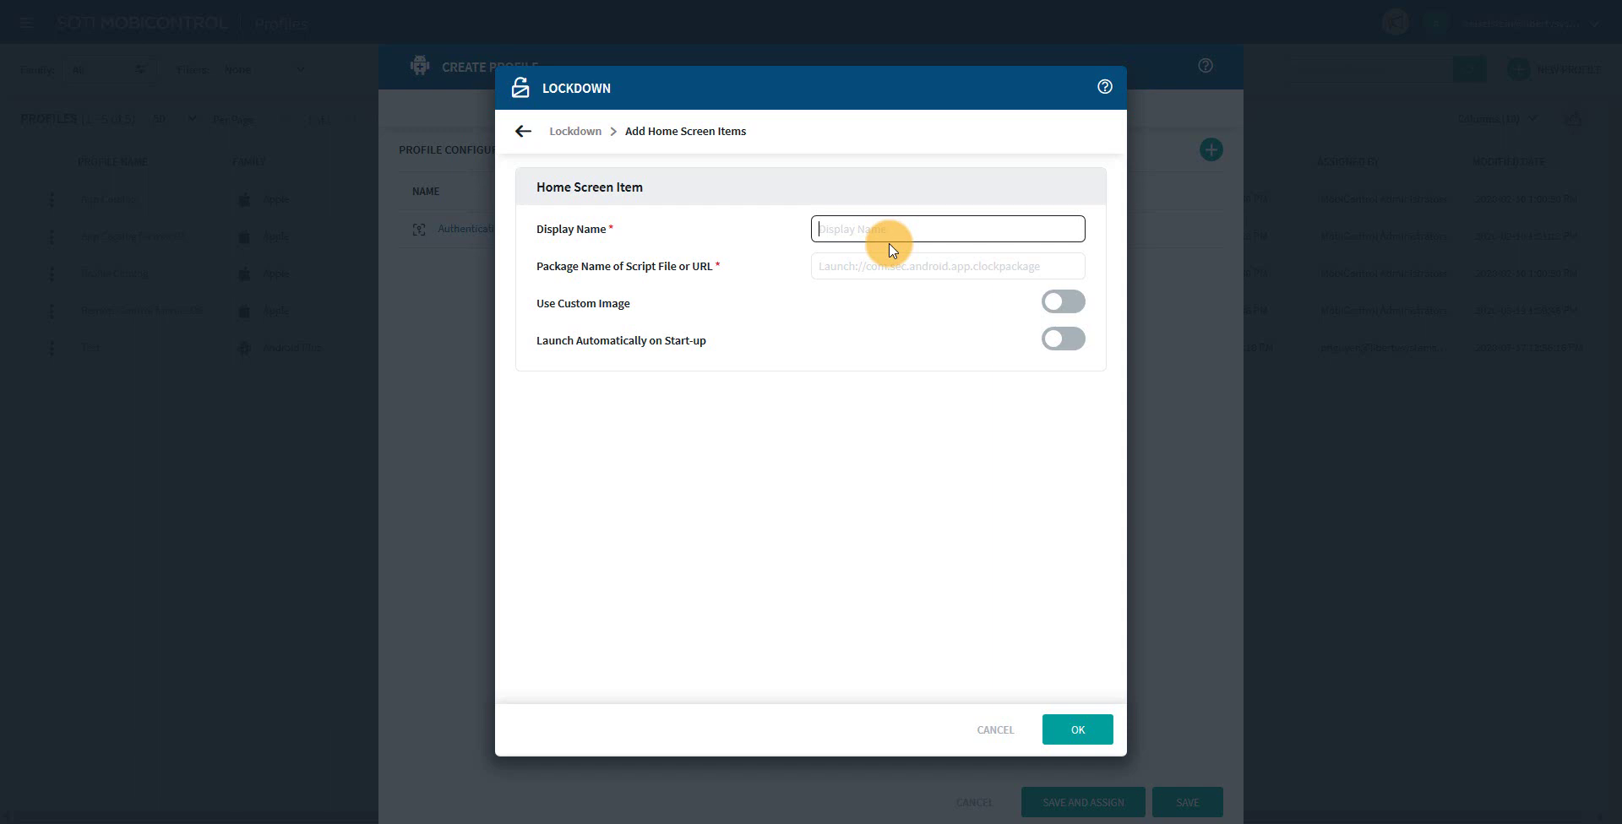
Set the item's display name to Velocity and package to Launch://com.wavelink.velocity
text(Velocit)
text(y)
key(Tab)
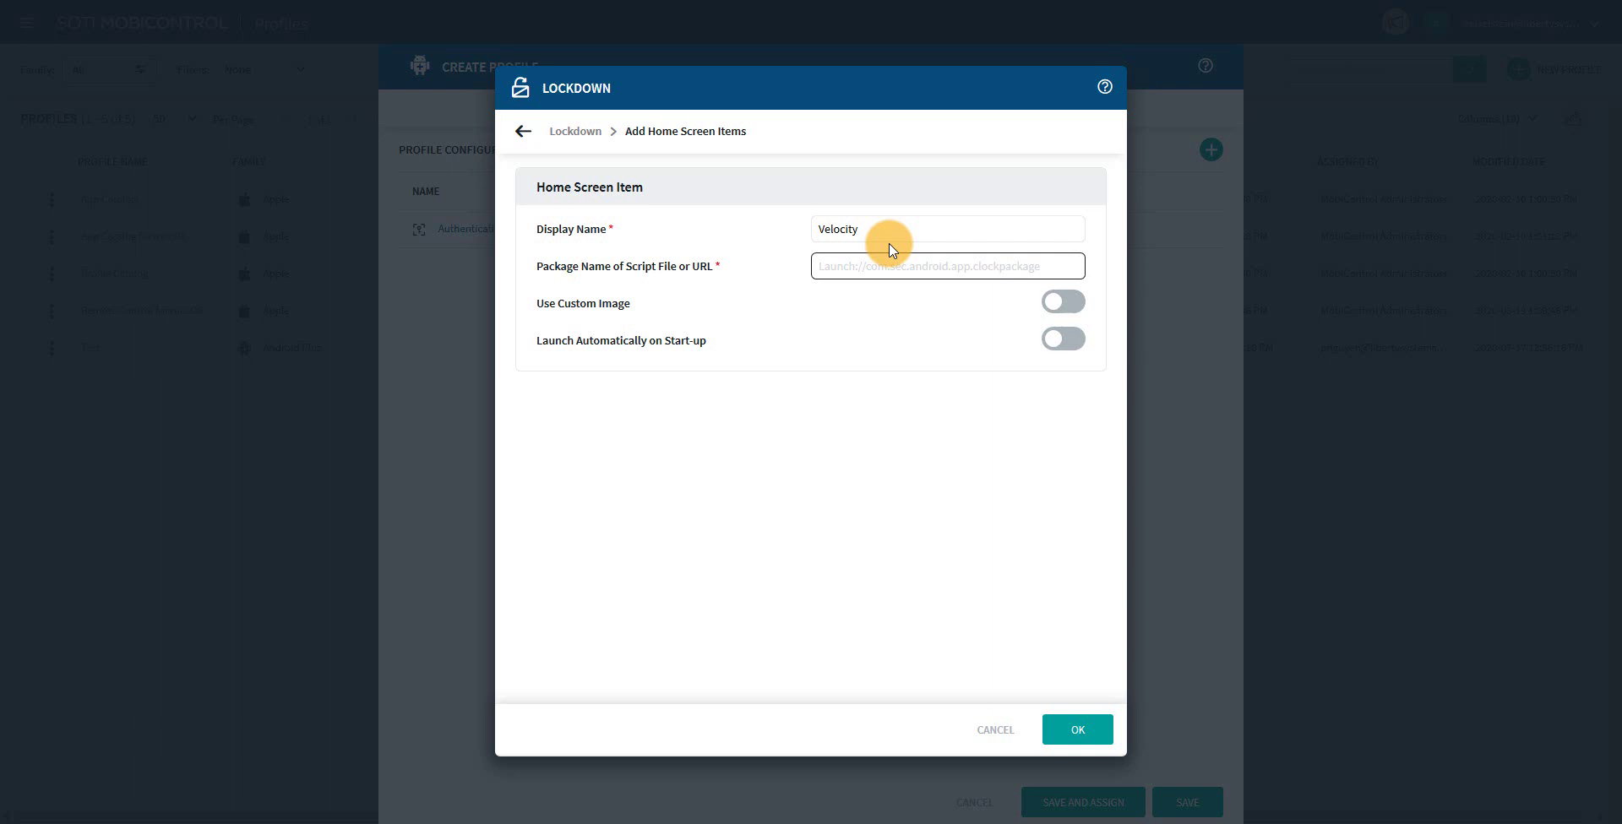
click(889, 244)
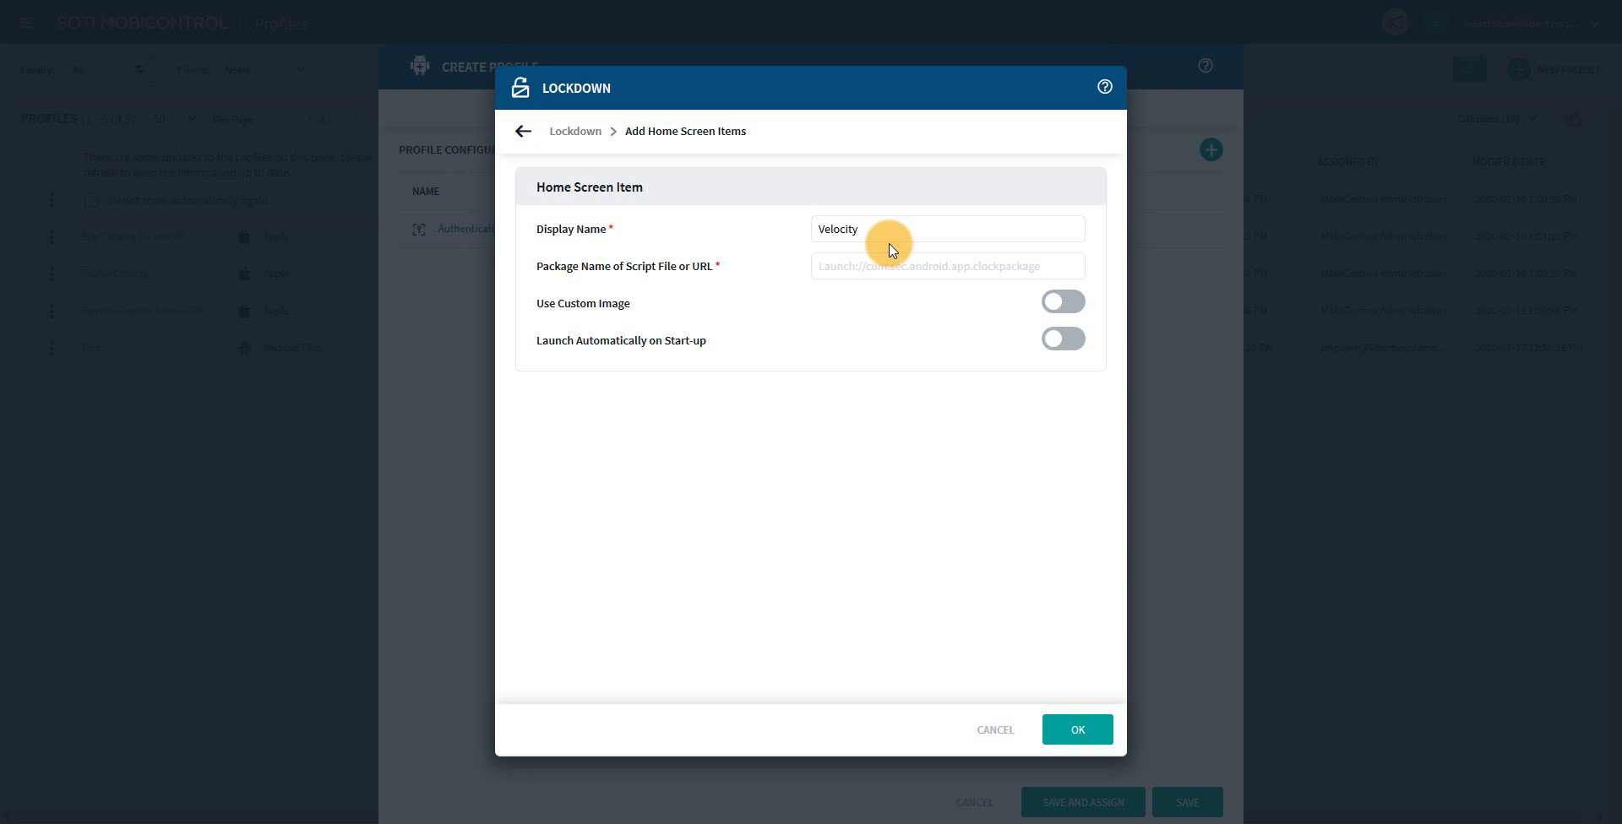
click(854, 276)
text(L)
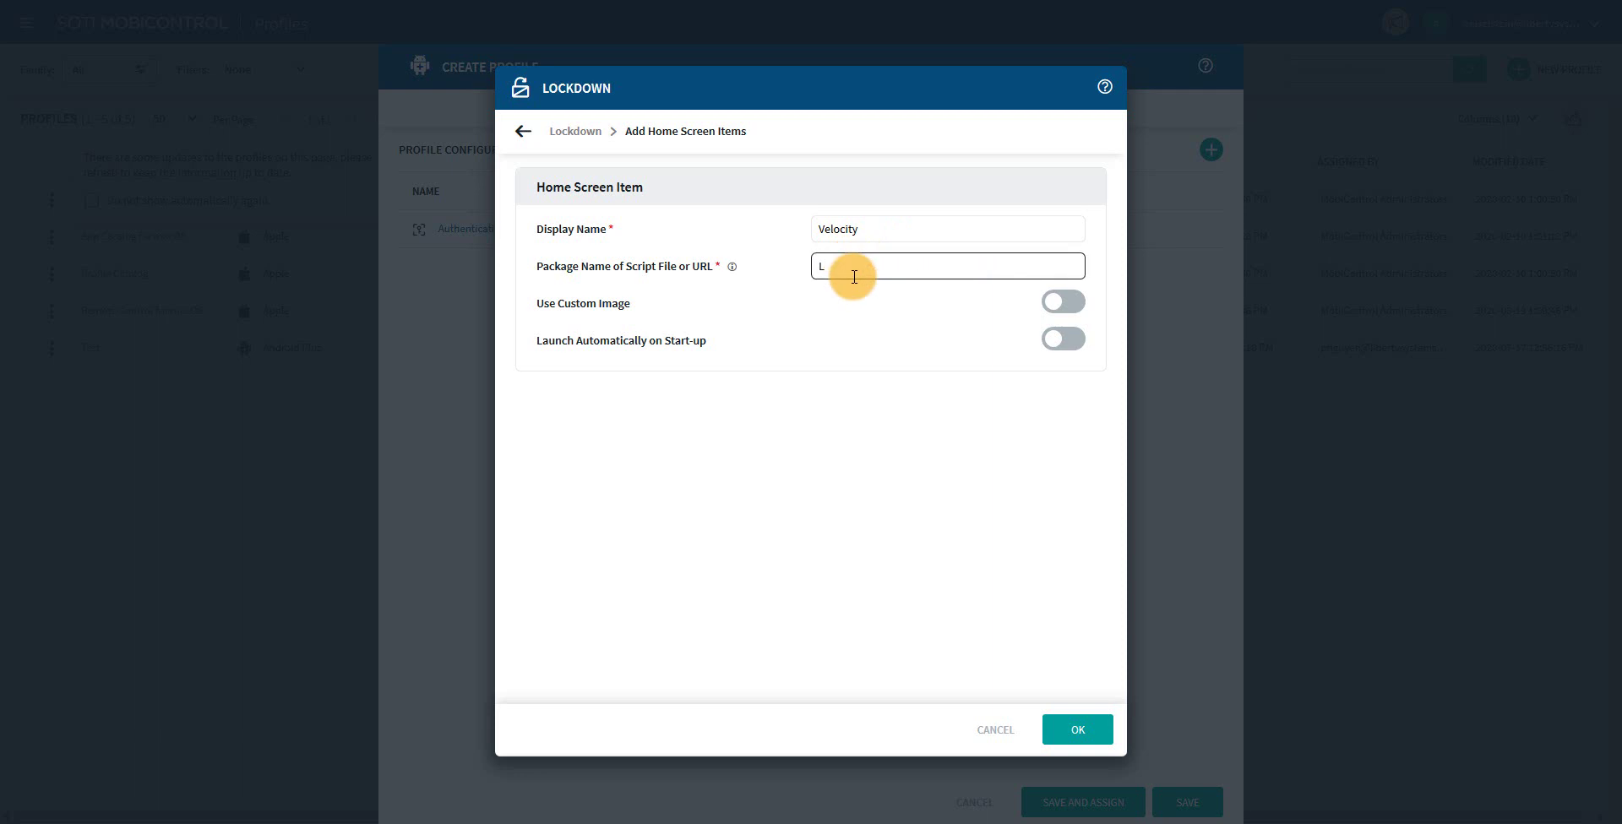
text(aunch:)
text(//)
text(co)
text(m.wavelink.vel)
text(ocity)
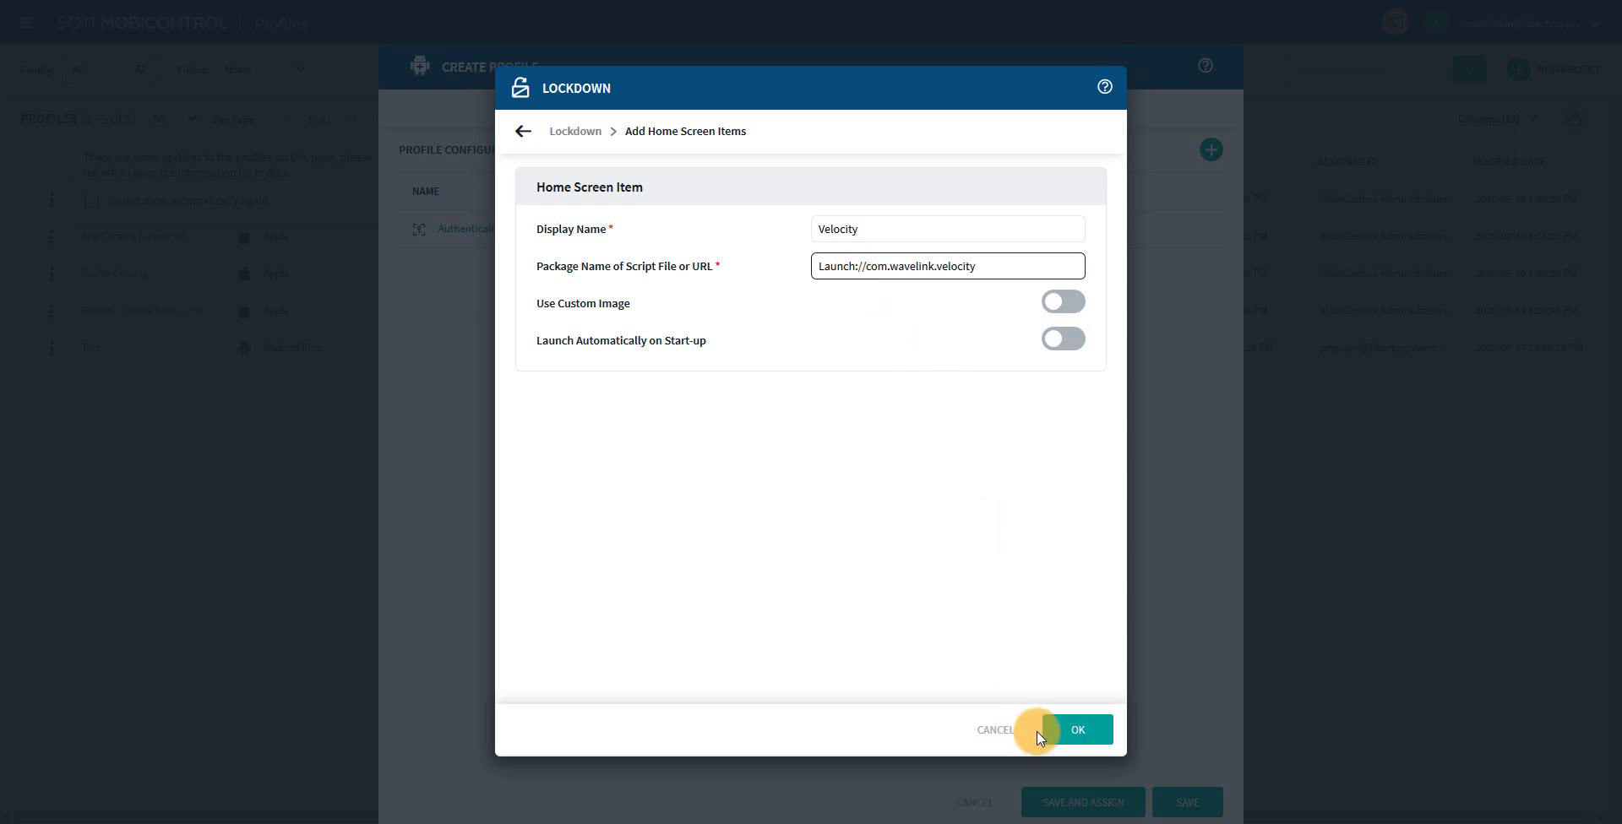
Add the Velocity item to the home screen list with Use Custom Image turned off
click(1064, 302)
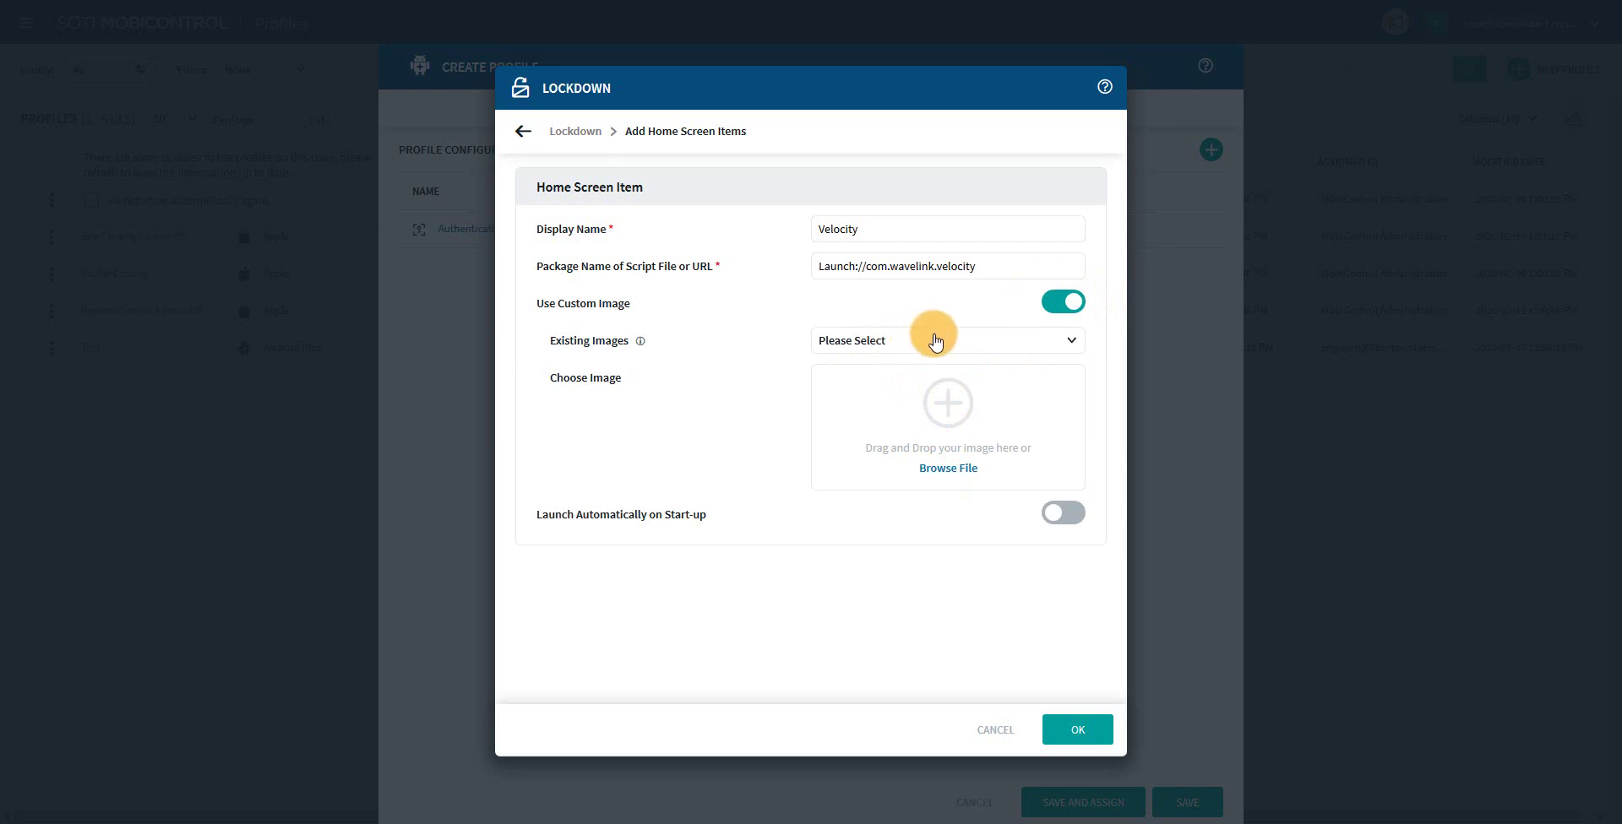
click(921, 339)
scroll(962, 464, down, 1)
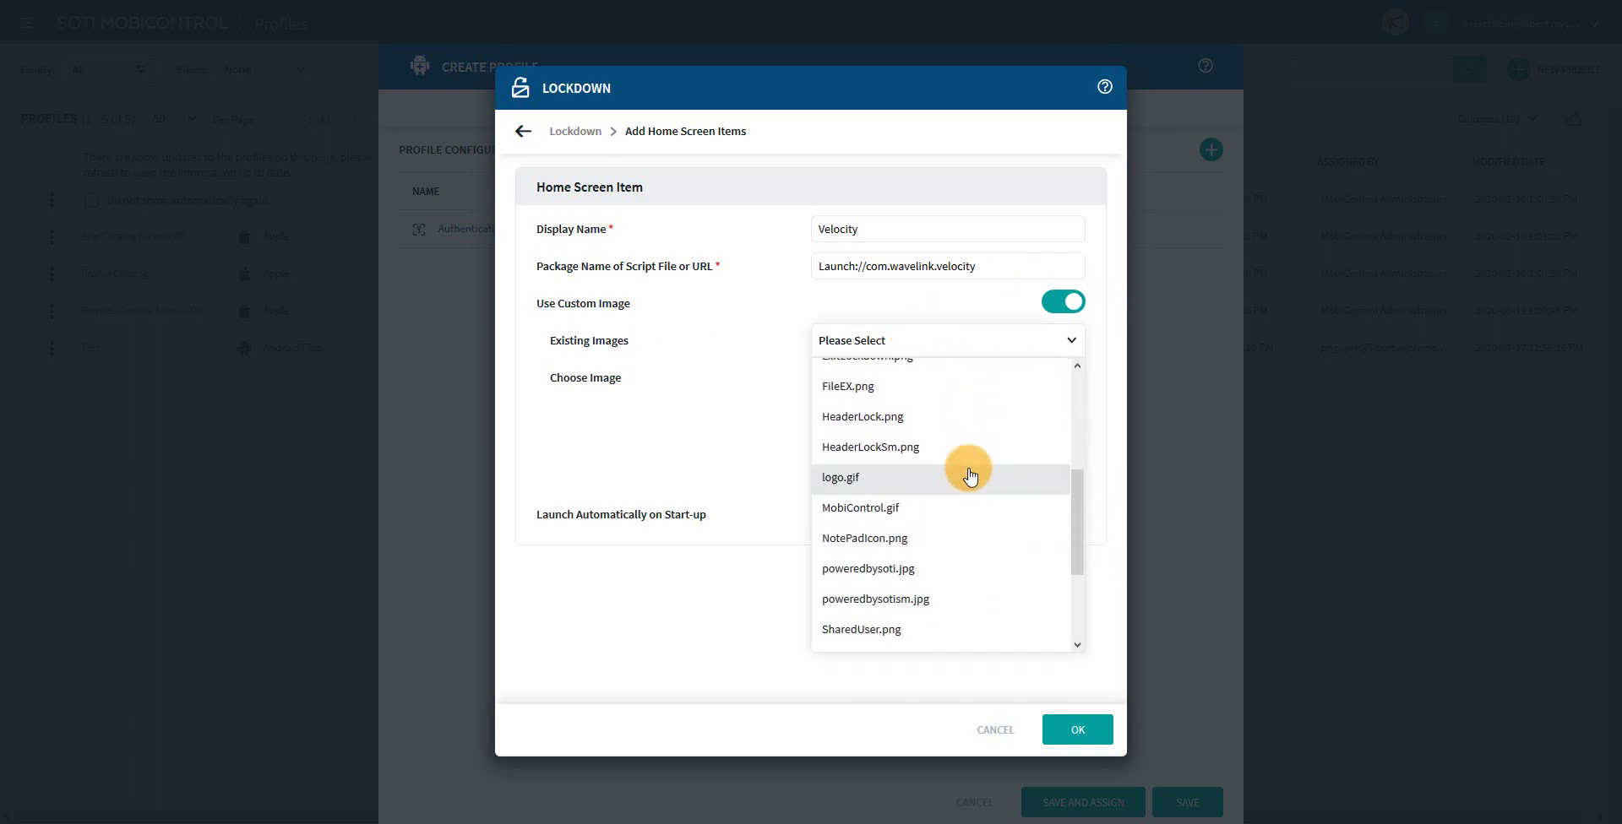
scroll(969, 473, down, 2)
scroll(968, 456, up, 5)
scroll(969, 434, up, 1)
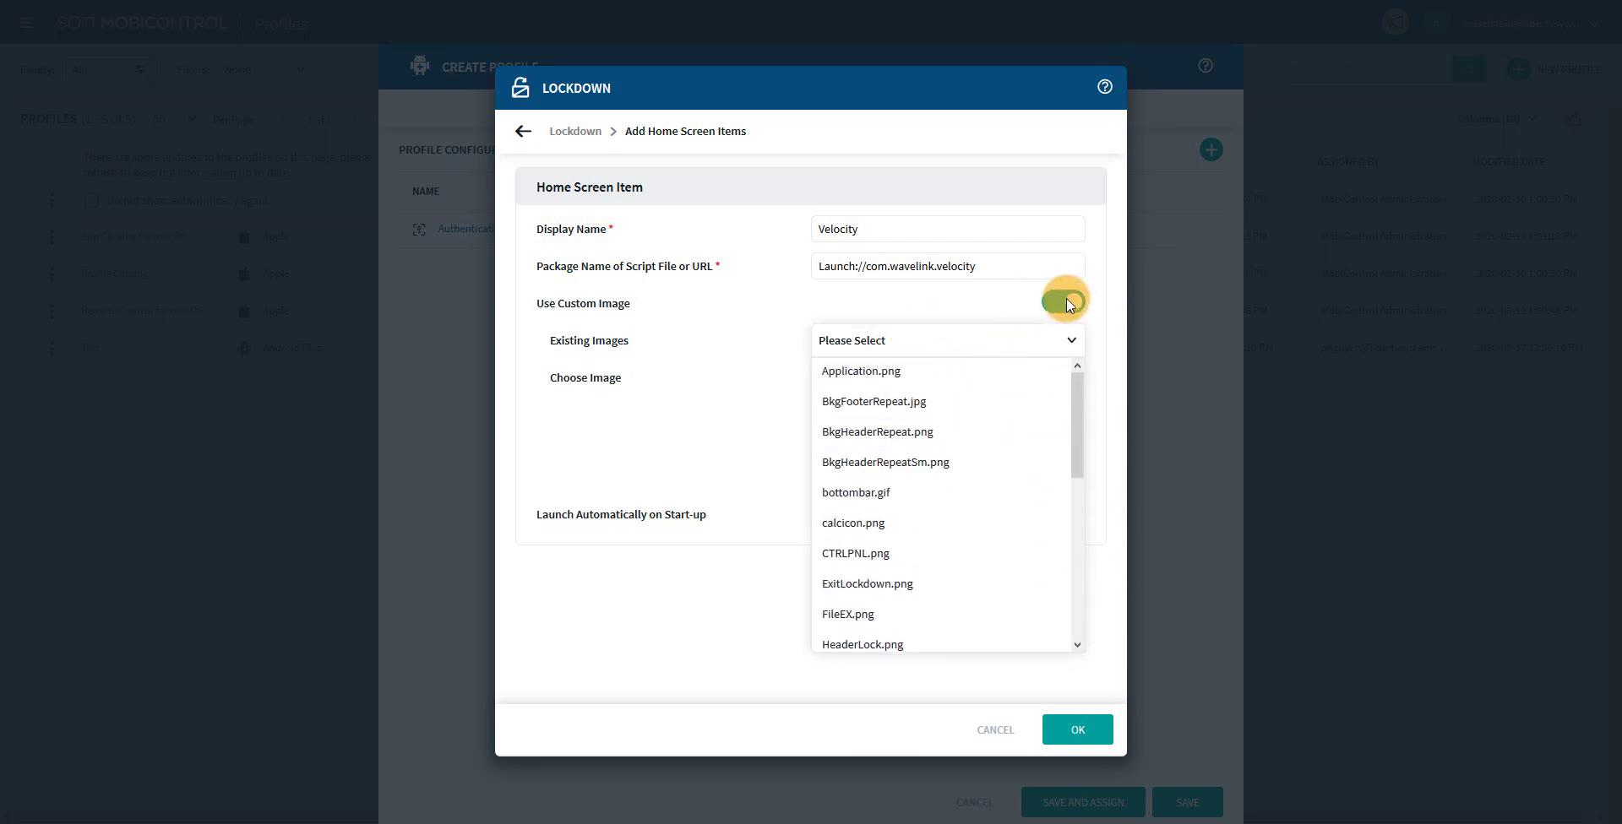
click(1065, 301)
click(956, 345)
click(1064, 306)
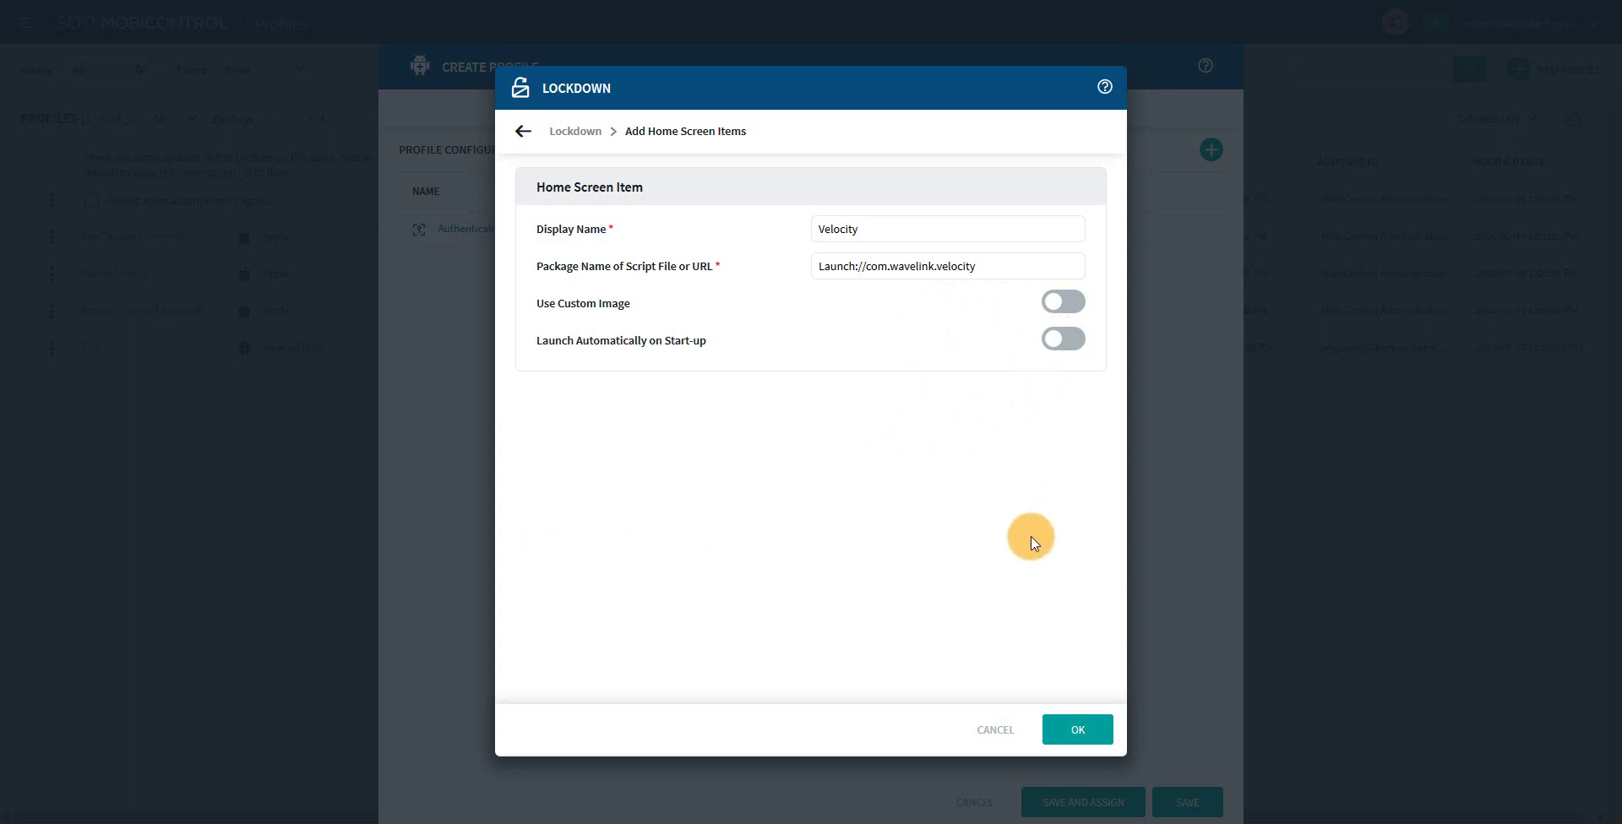
click(1074, 728)
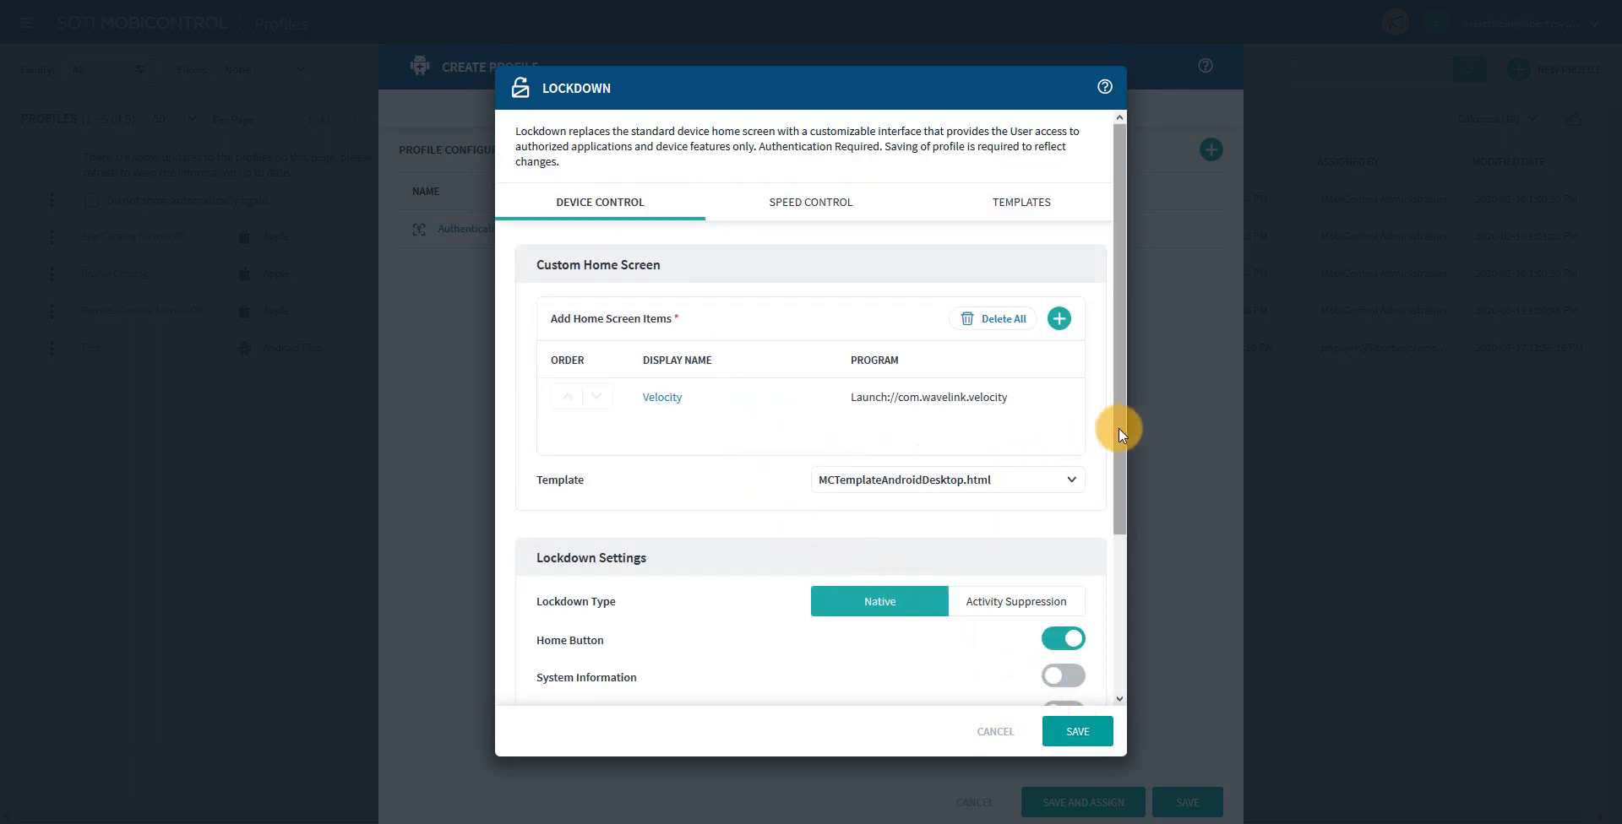
Keep Lockdown Type at Native after trying Activity Suppression, and save the Lockdown configuration
drag(1118, 428, 1115, 596)
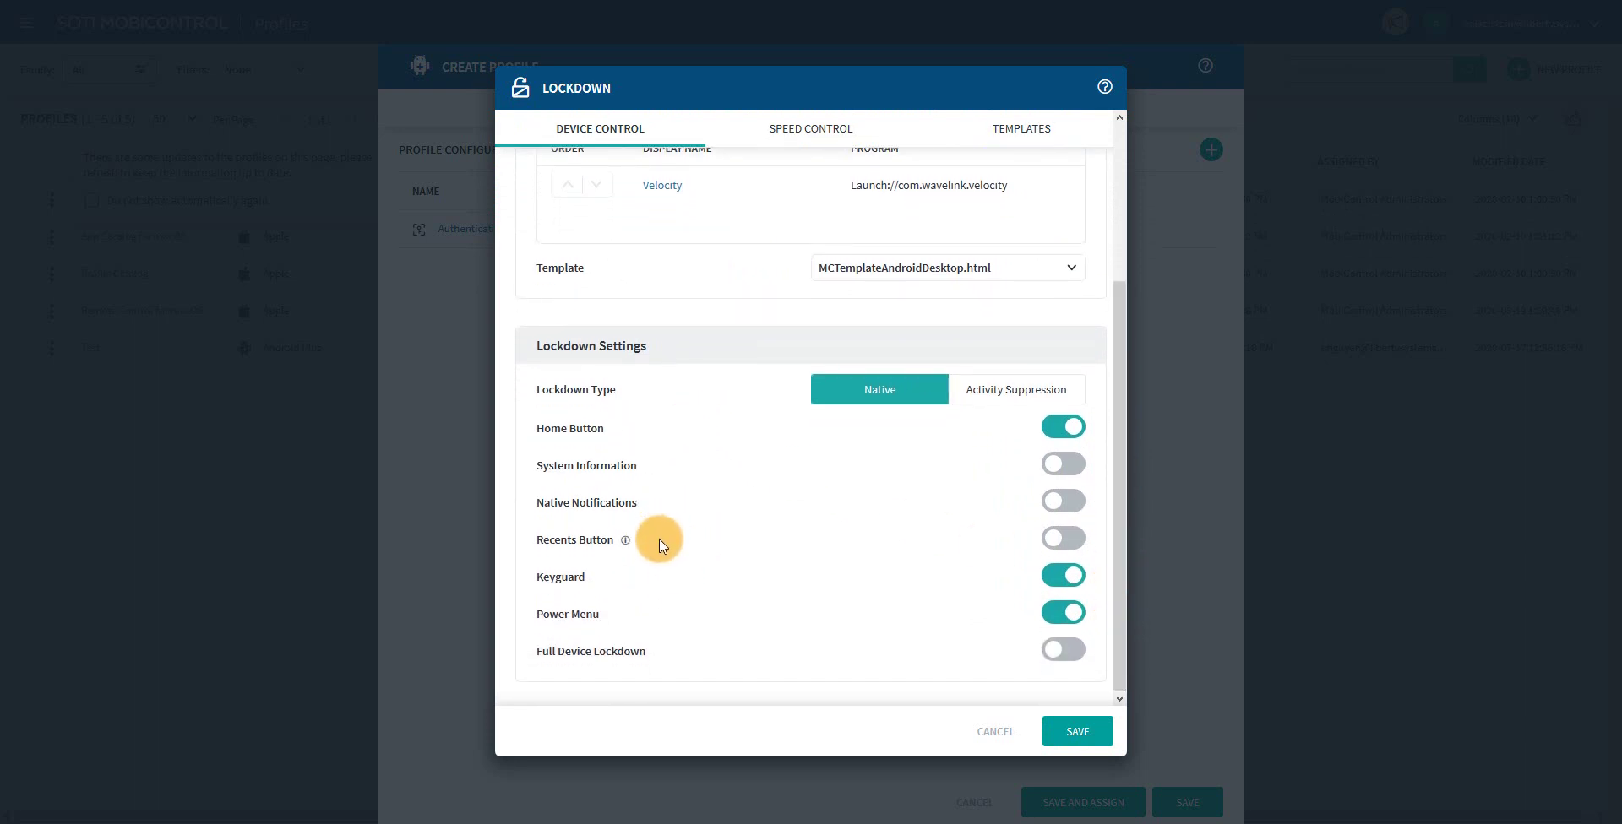
click(986, 397)
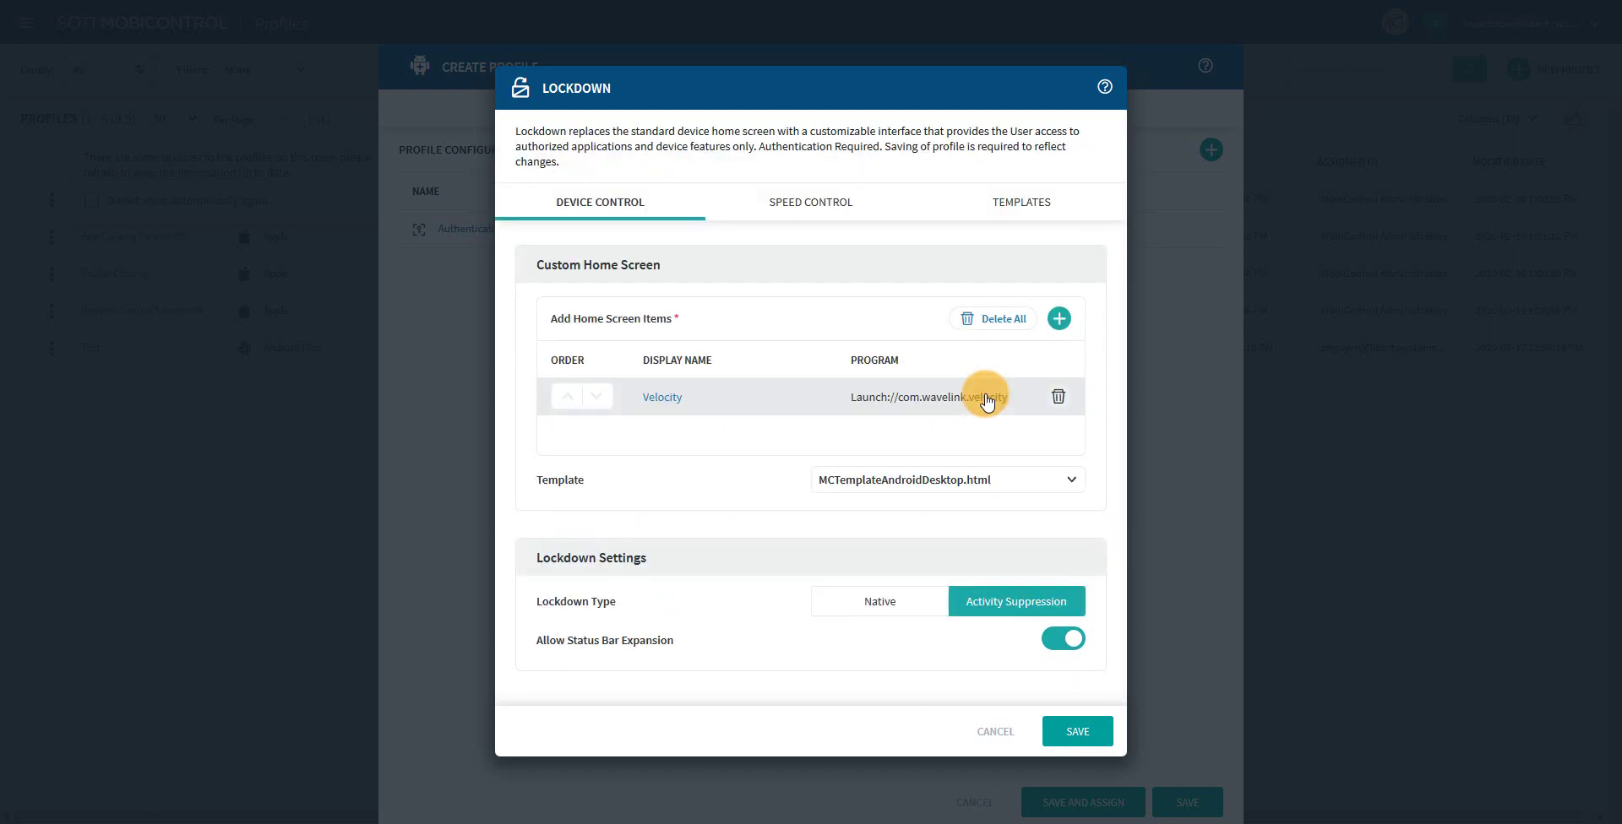
click(867, 605)
drag(1120, 475, 1112, 579)
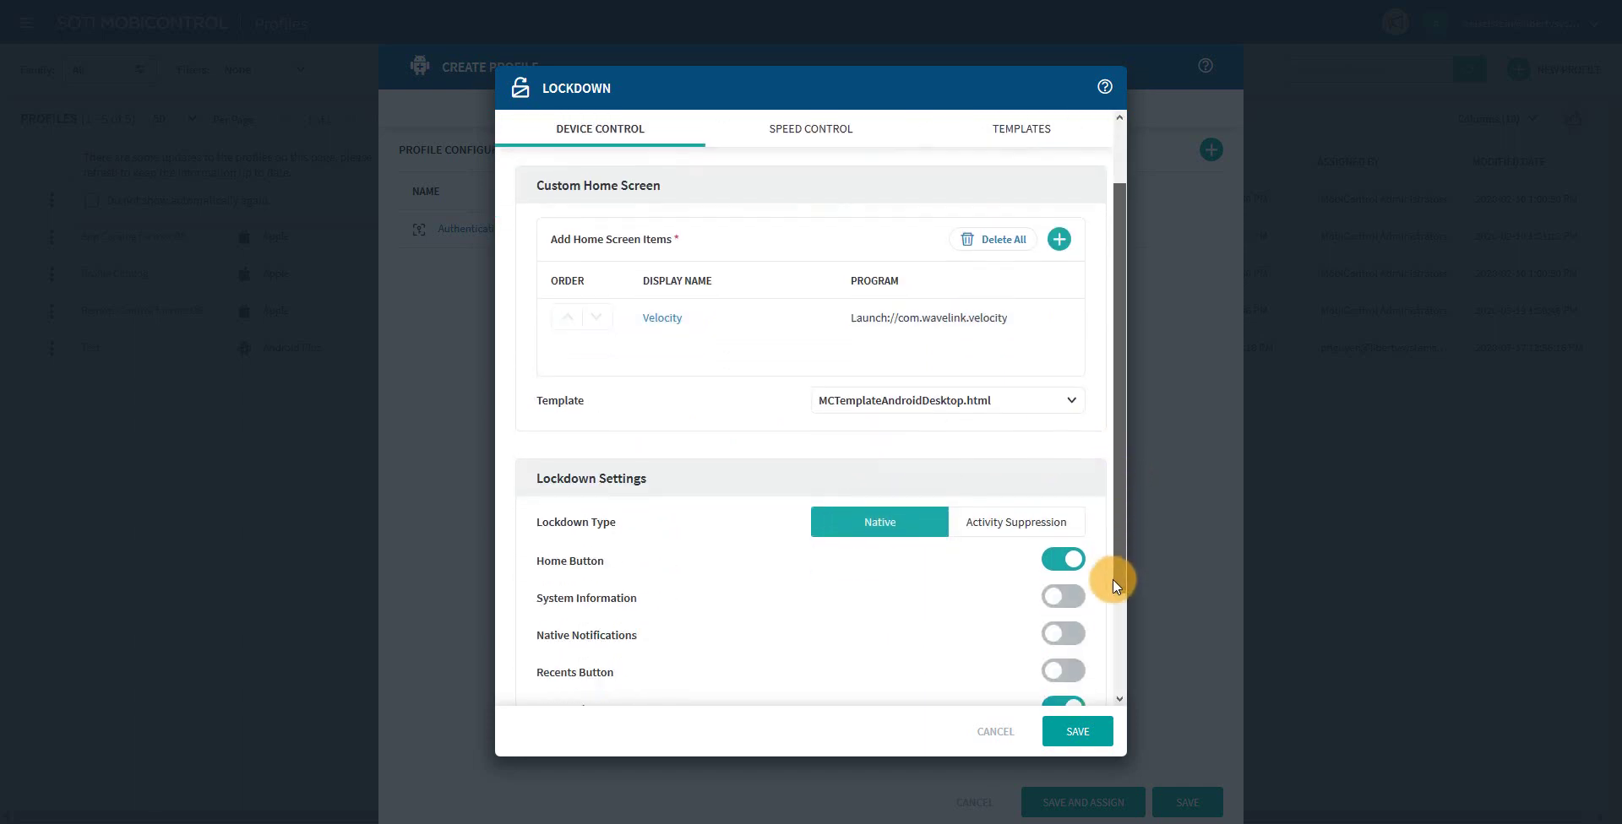
scroll(1112, 579, down, 3)
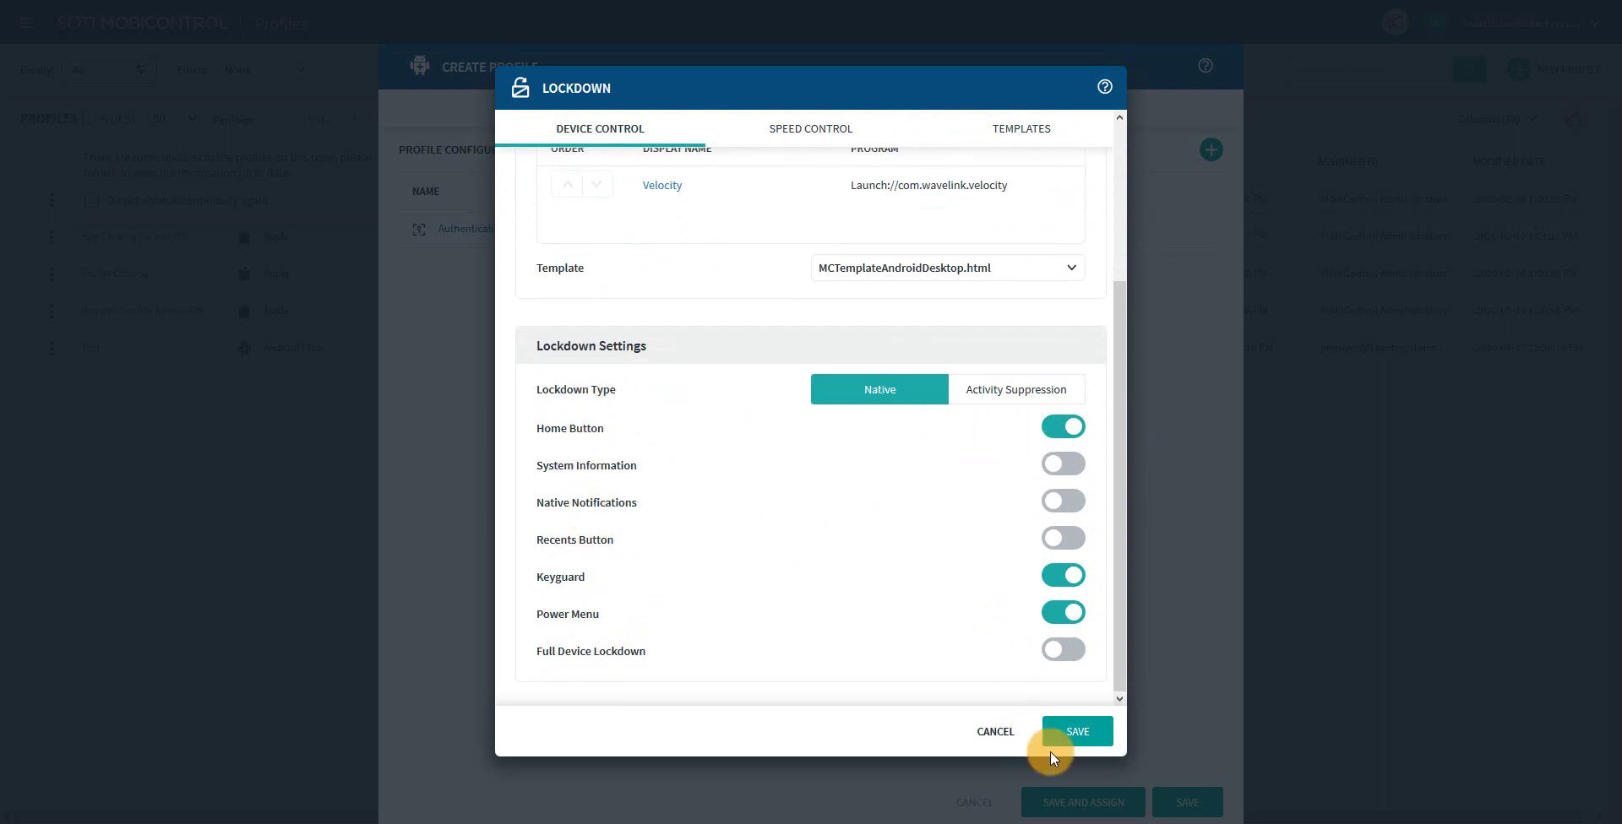
click(1097, 738)
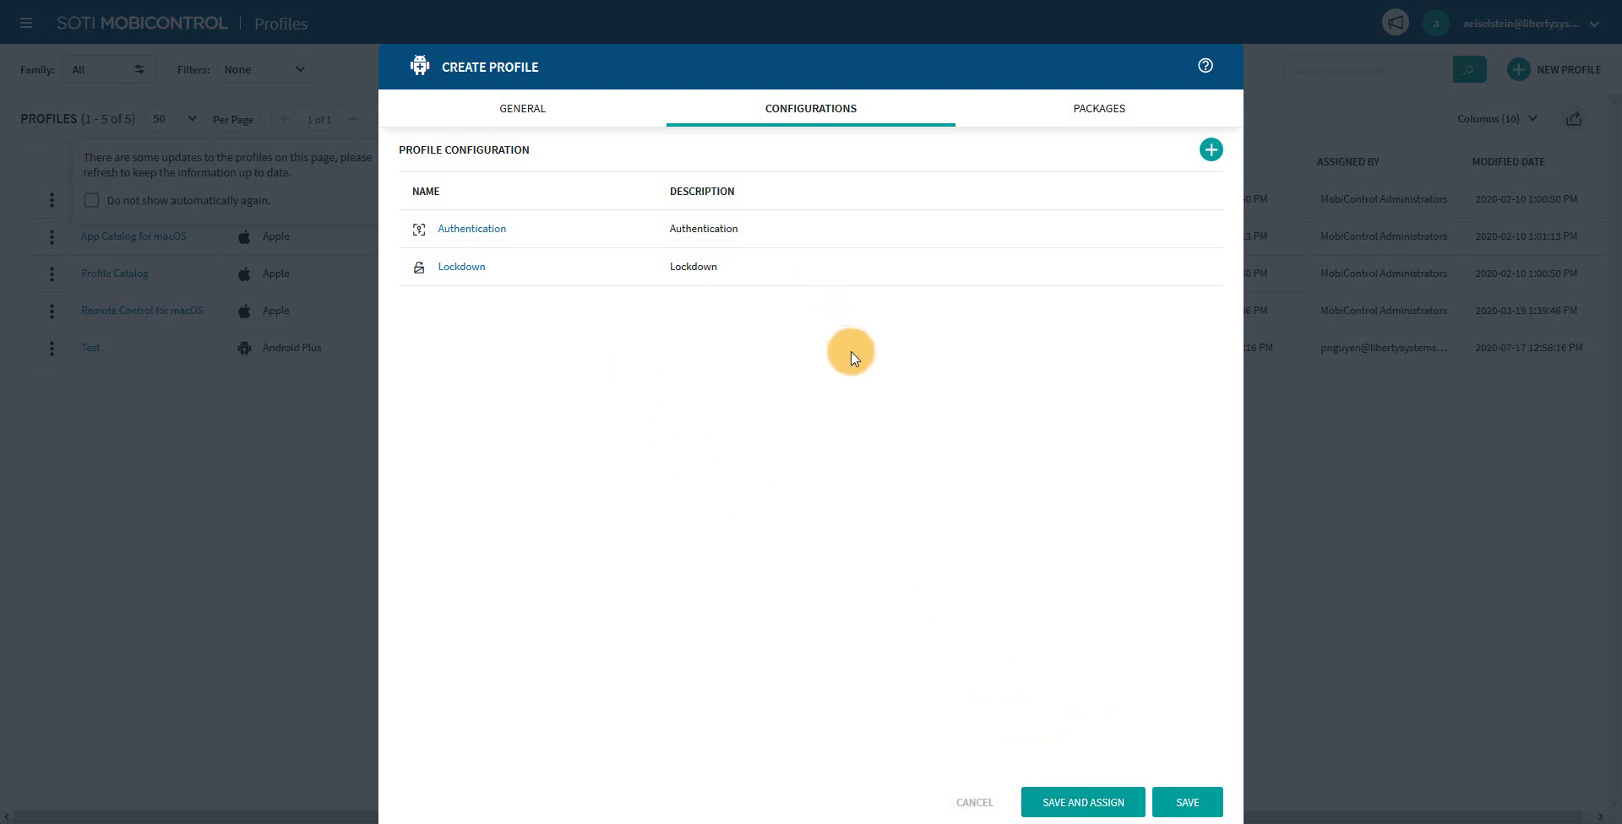
Save the profile, assign it to My Company > Warehouse Devices, and refresh the list
click(1048, 802)
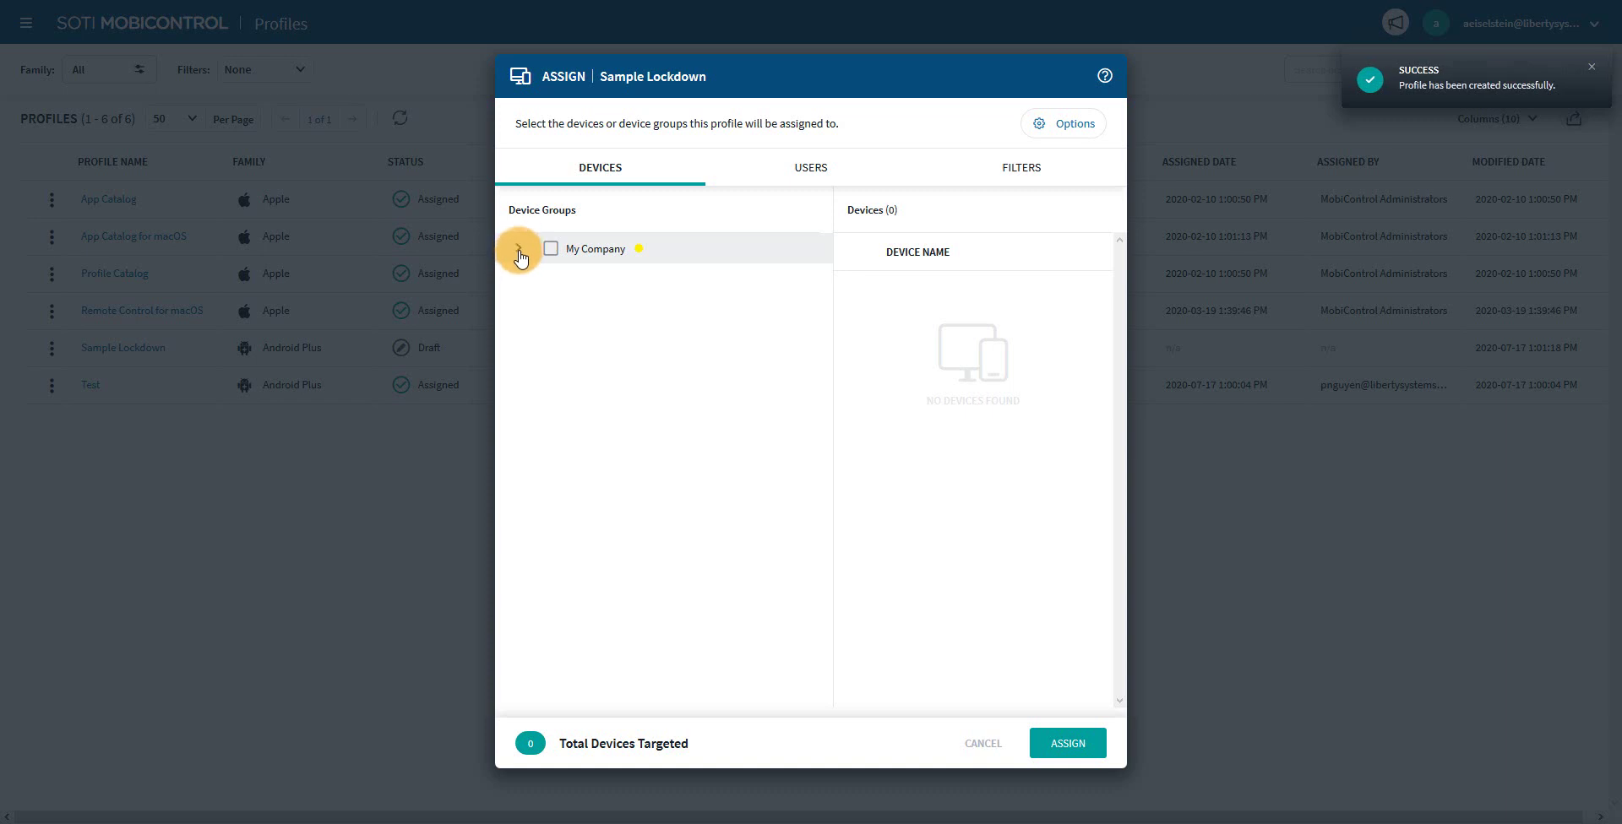
click(520, 252)
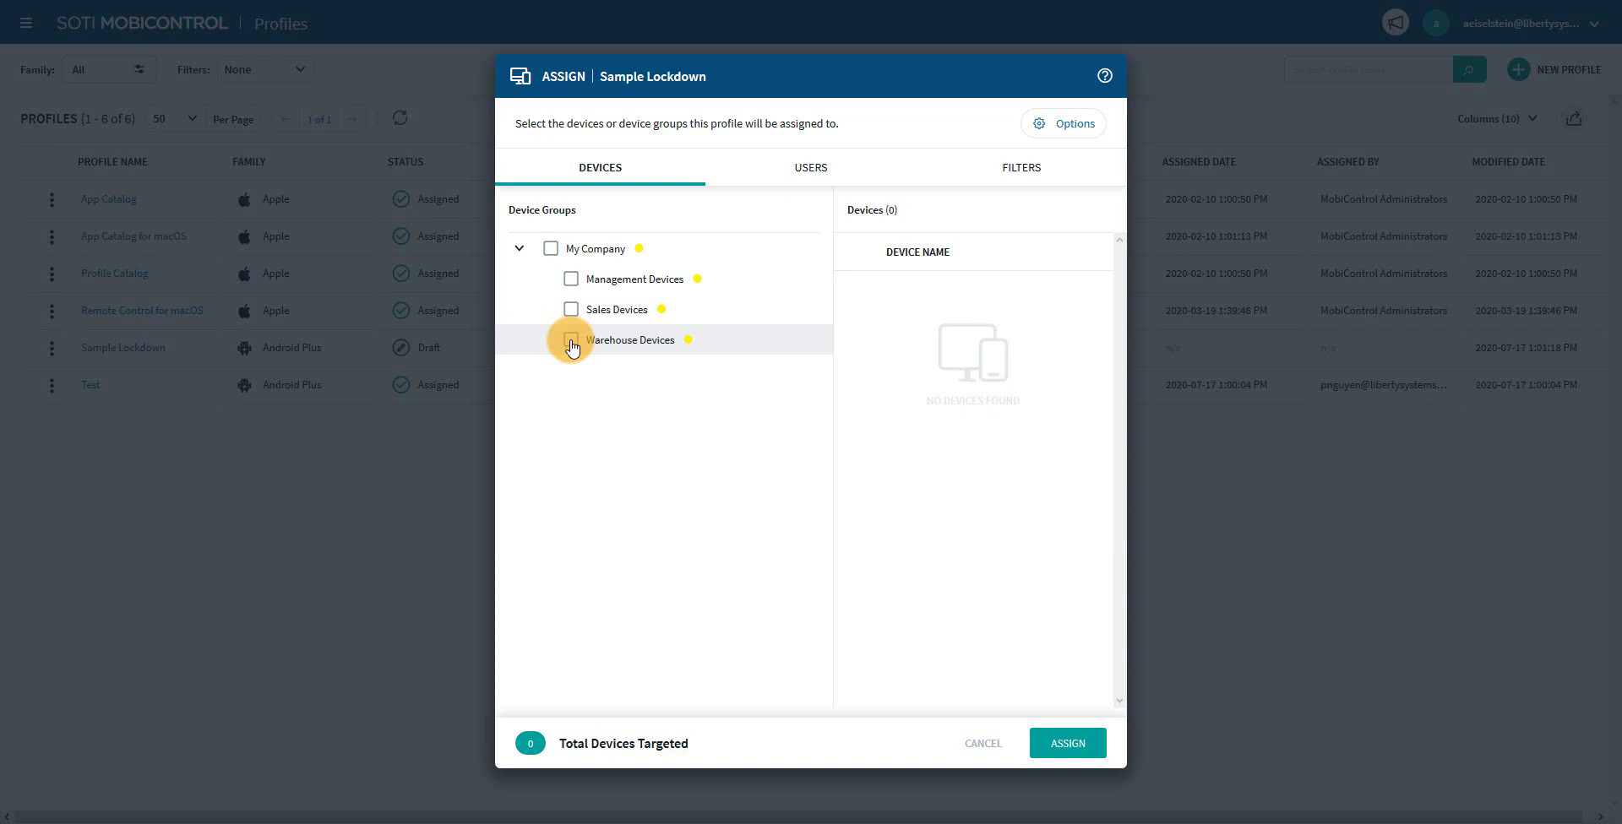
click(574, 342)
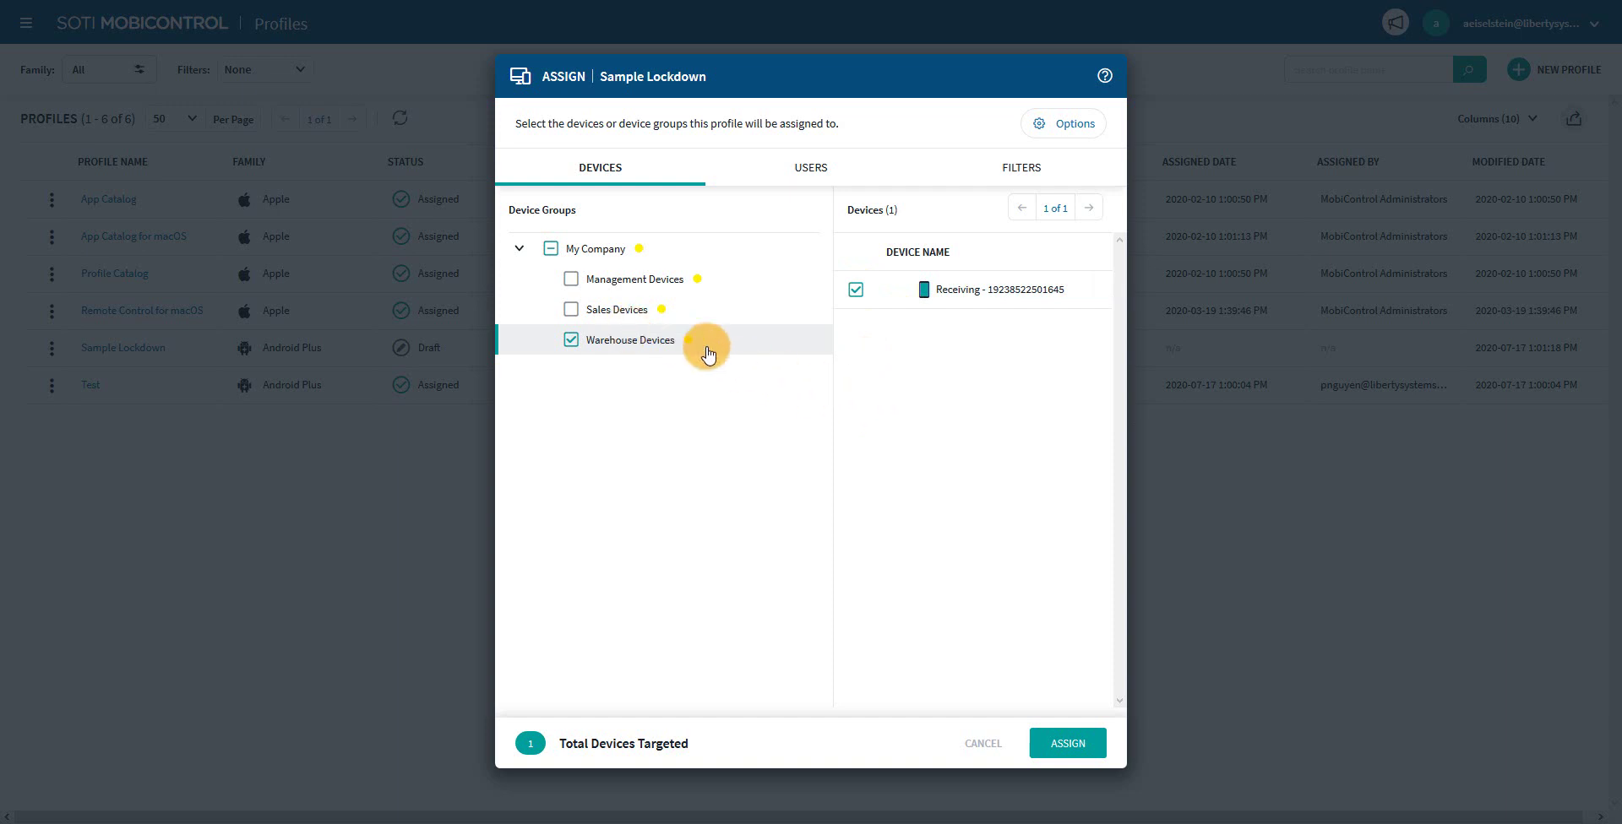
click(1062, 742)
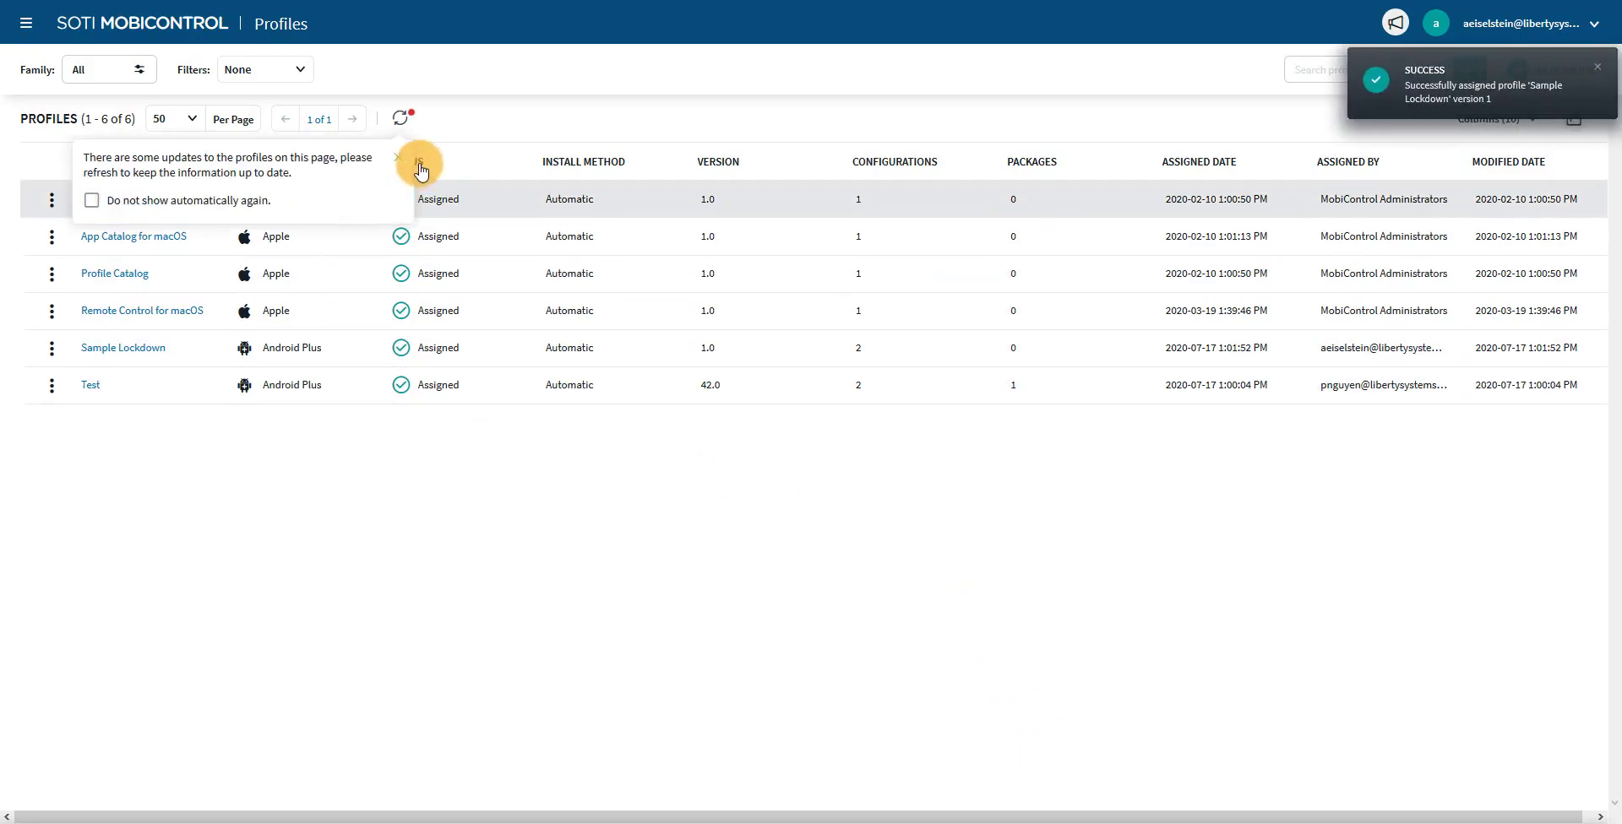
click(398, 158)
click(402, 118)
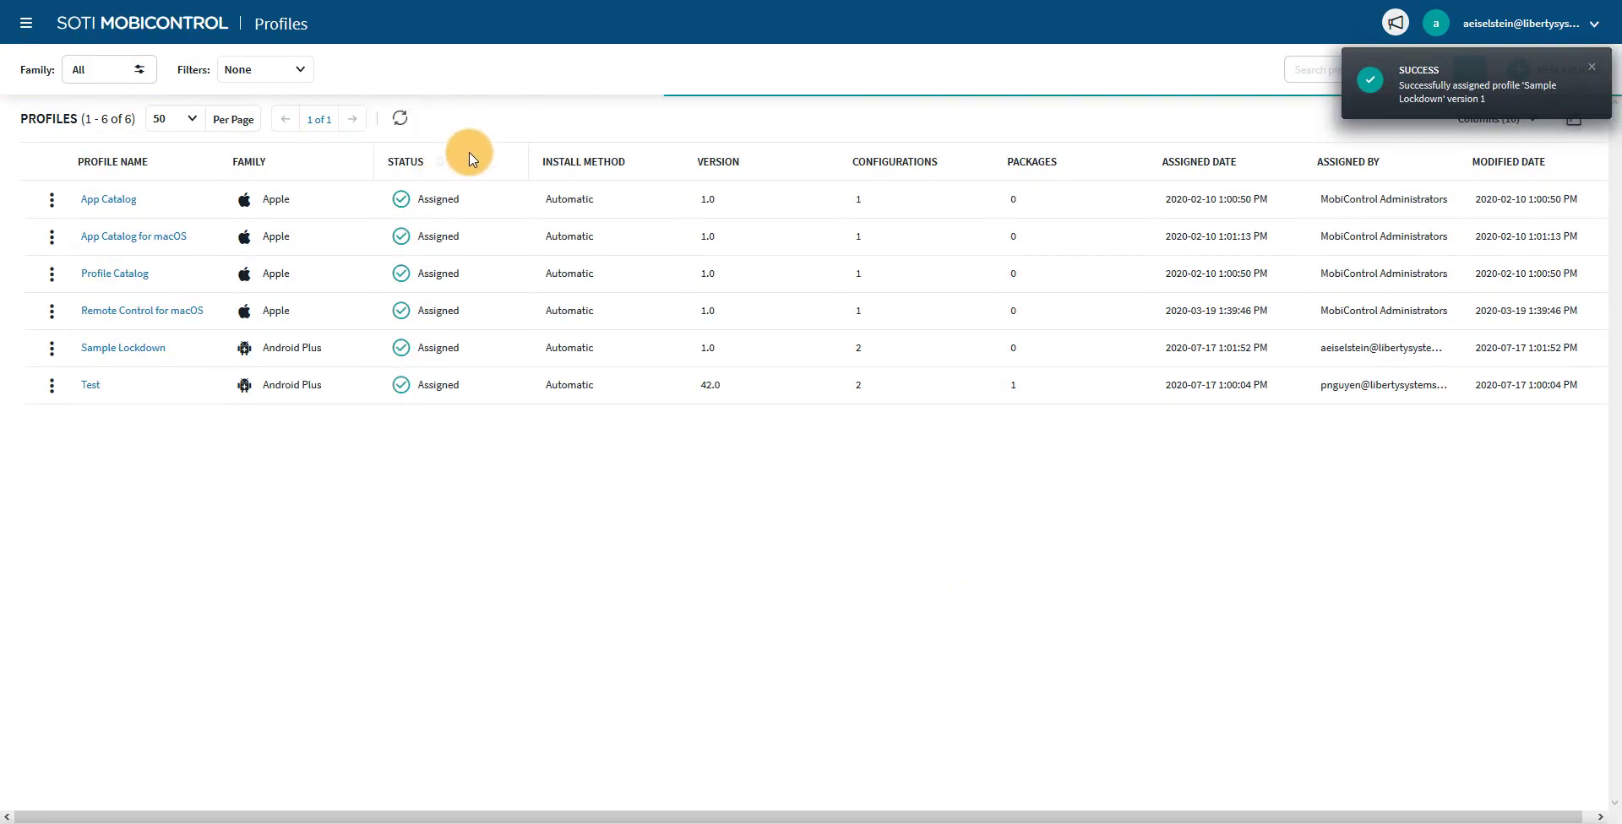
On the Receiving device's Configurations tab, expand Sample Lockdown to check Authentication and Lockdown installed
click(28, 32)
click(79, 150)
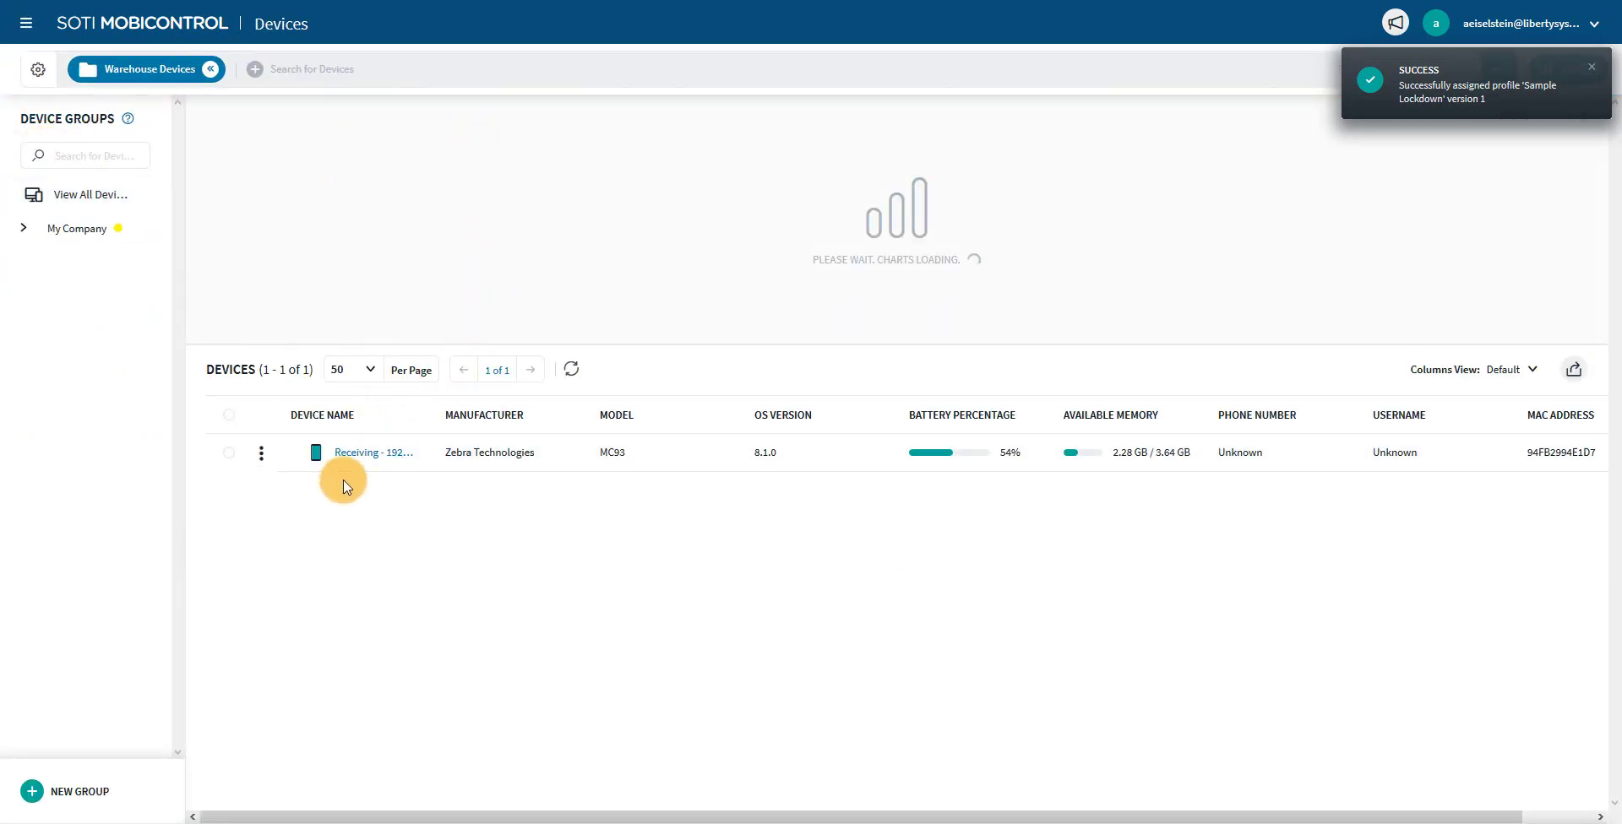
click(342, 451)
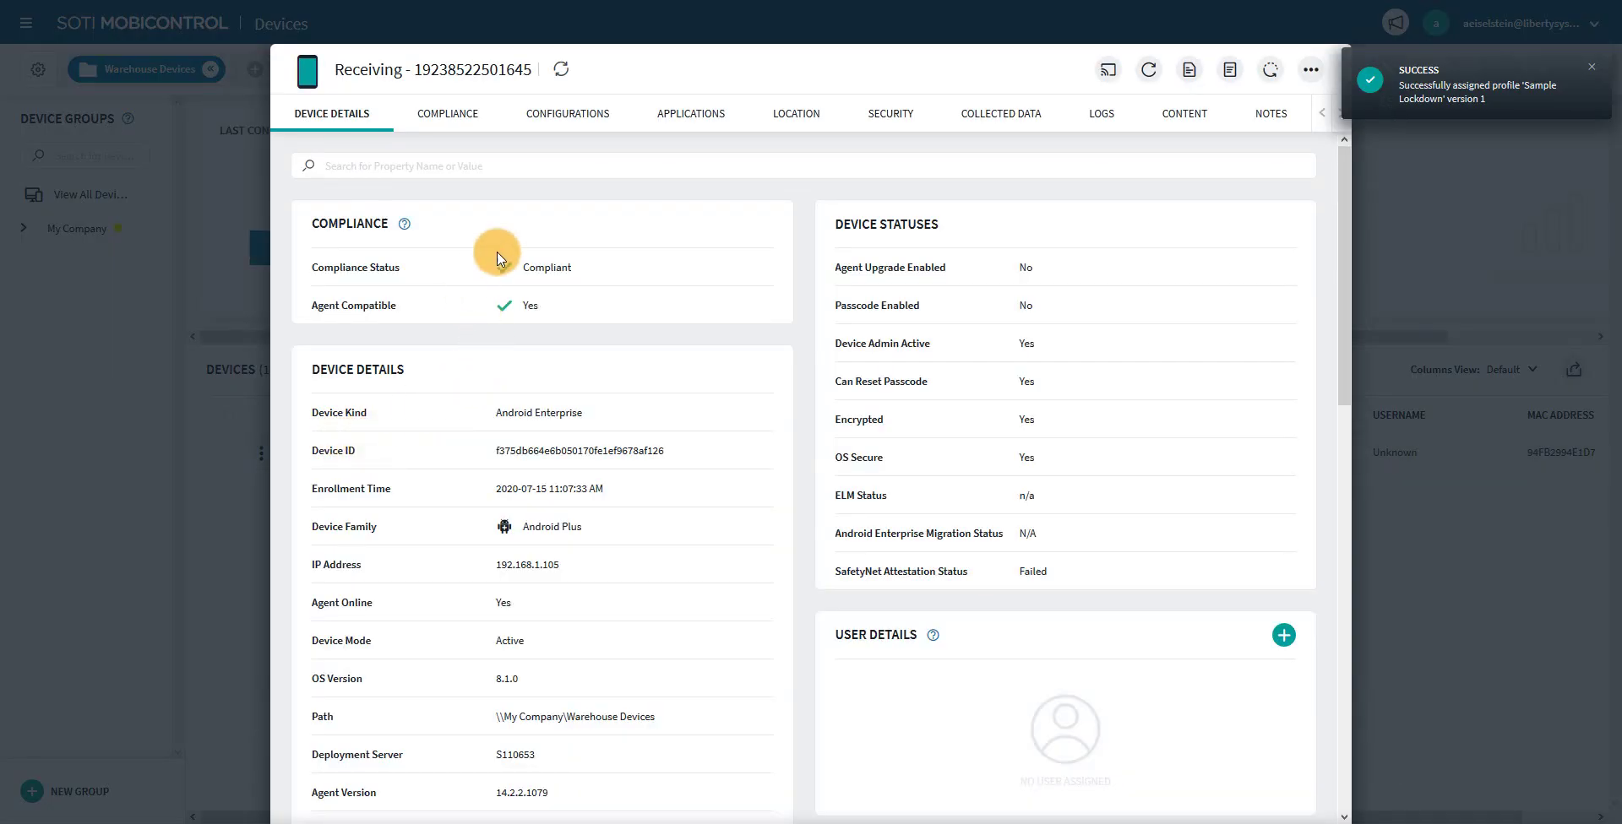
click(559, 116)
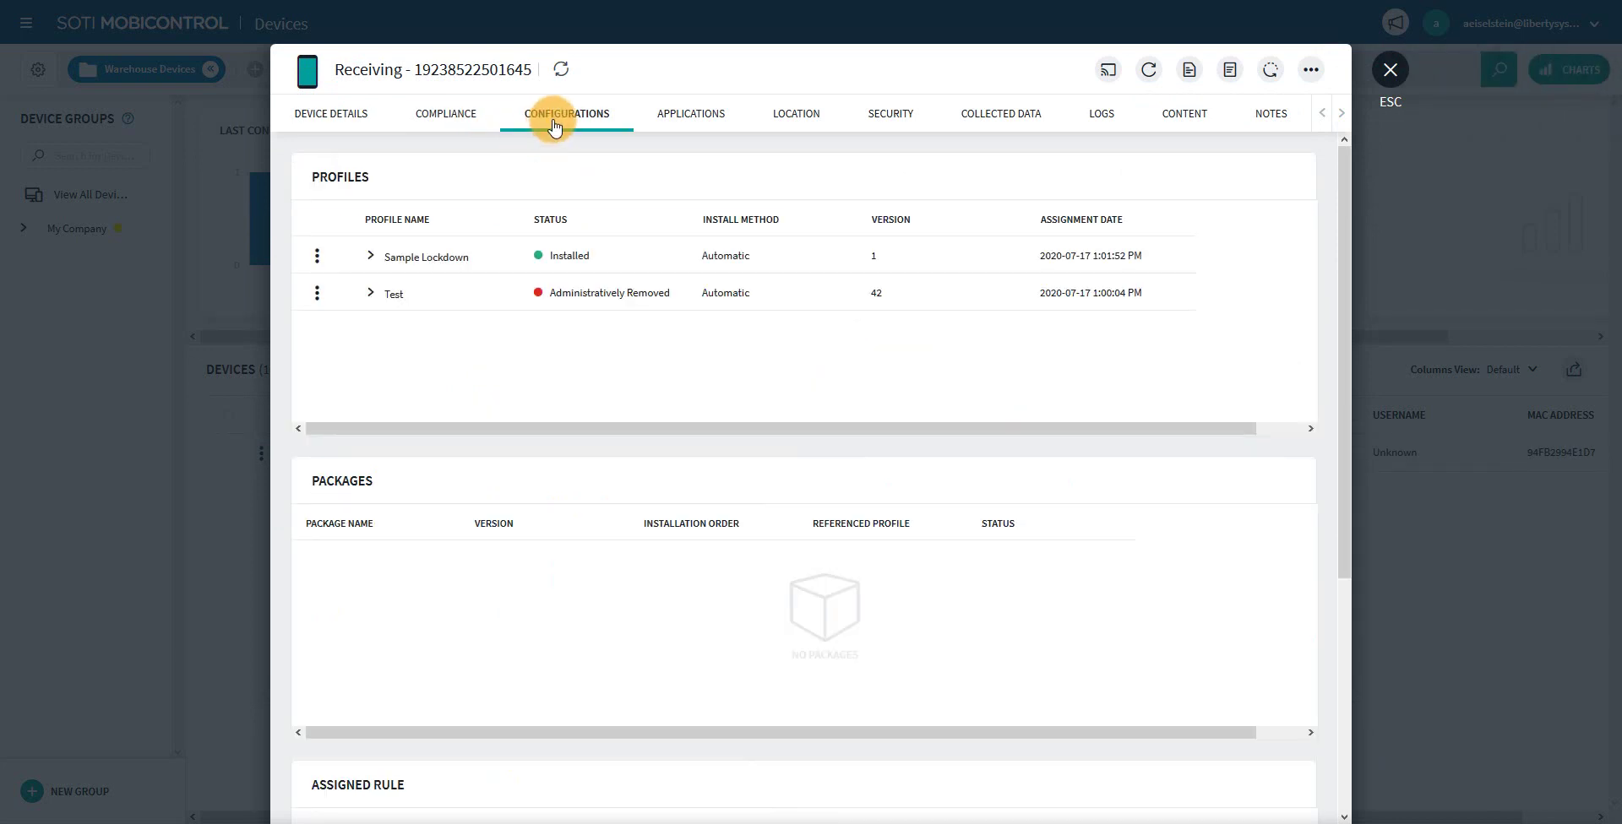
click(370, 257)
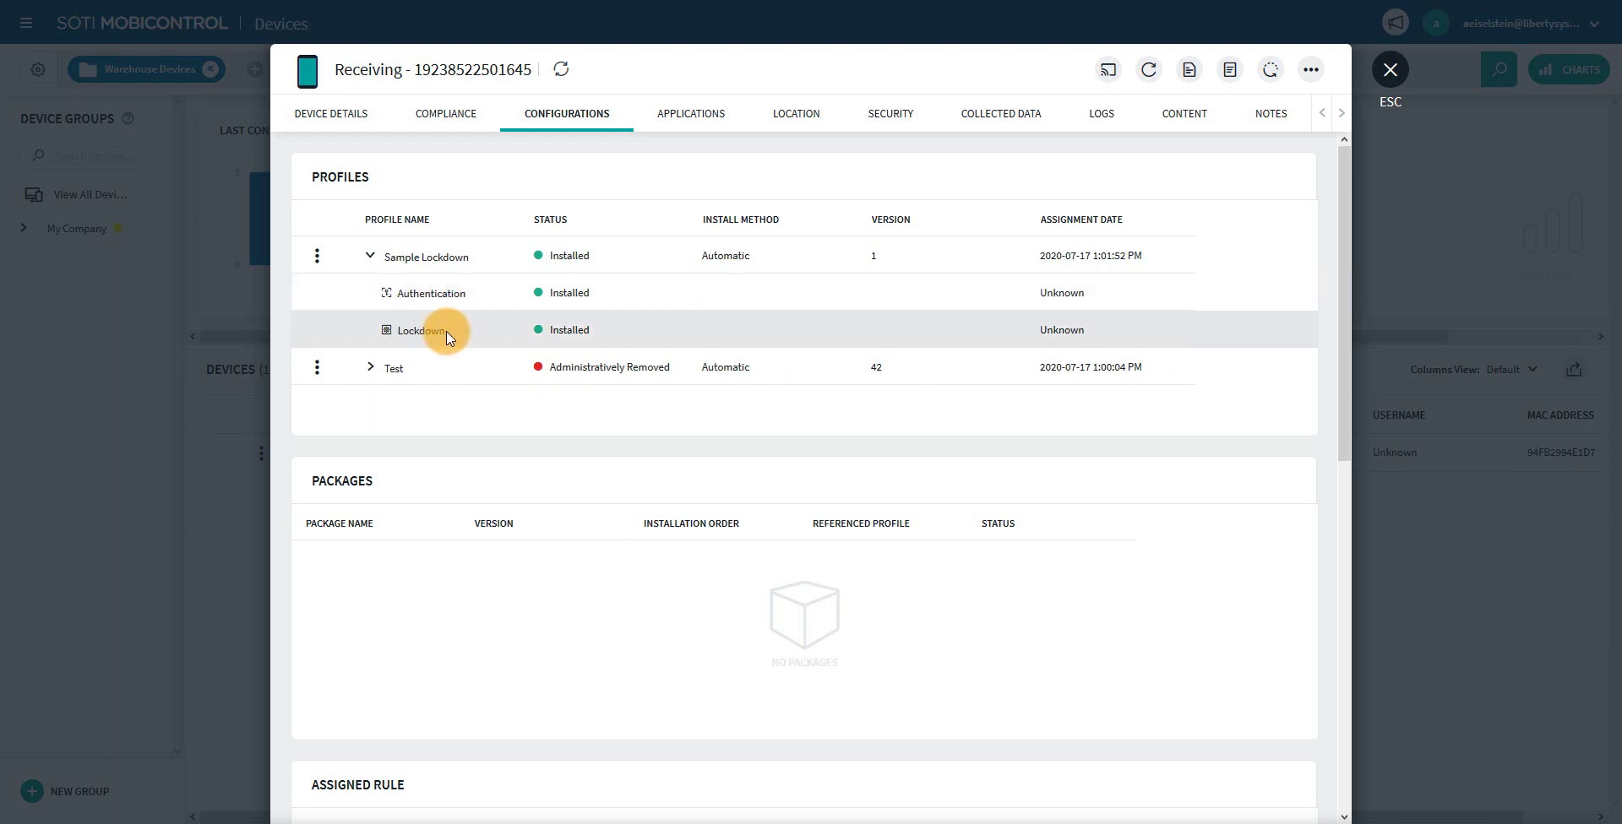
click(1107, 69)
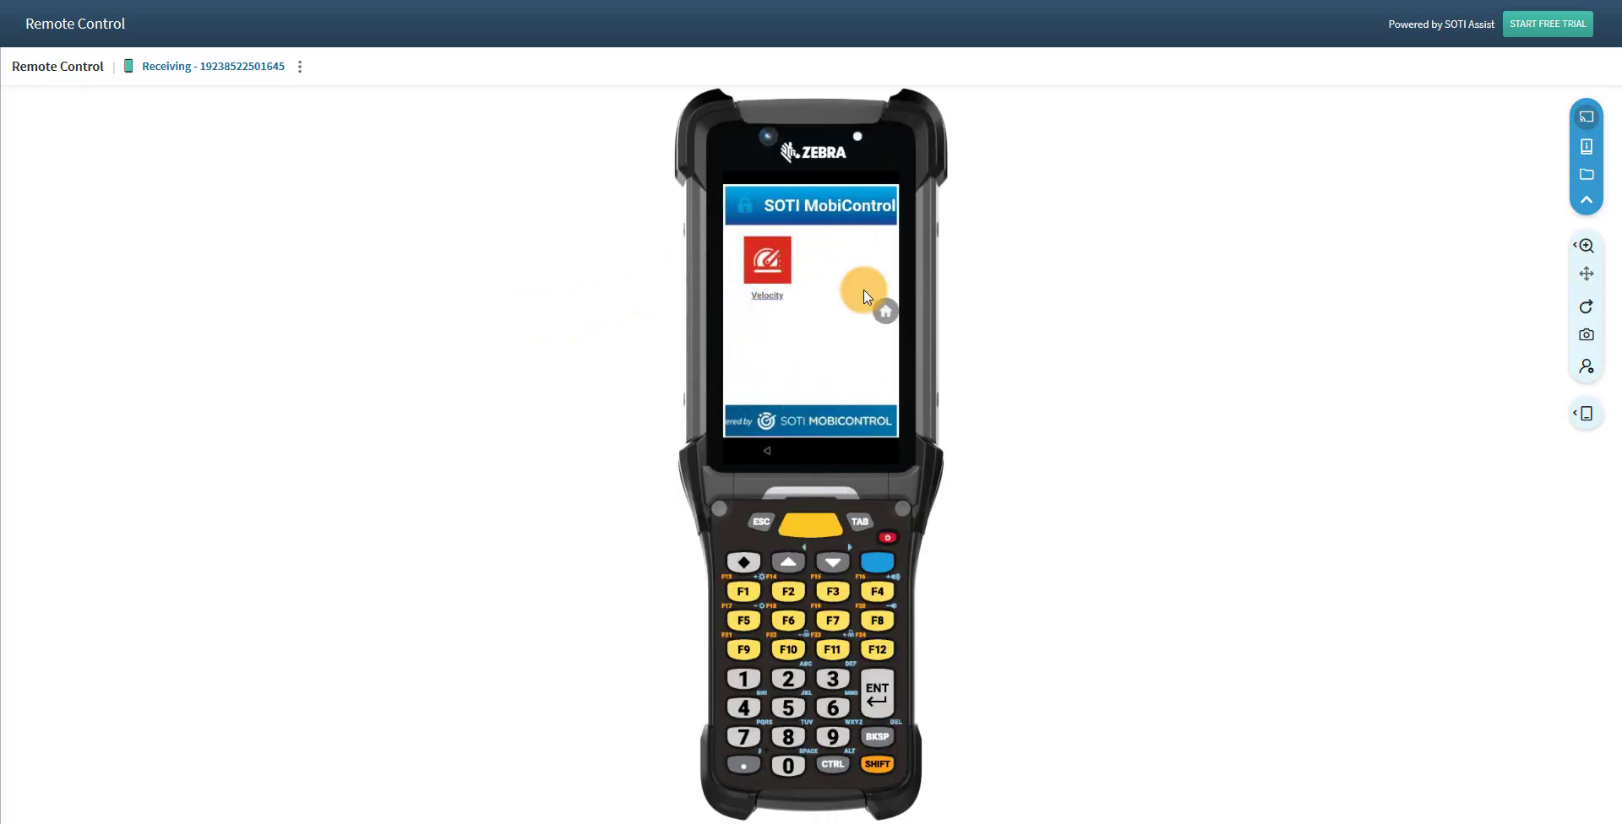
scroll(794, 365, down, 1)
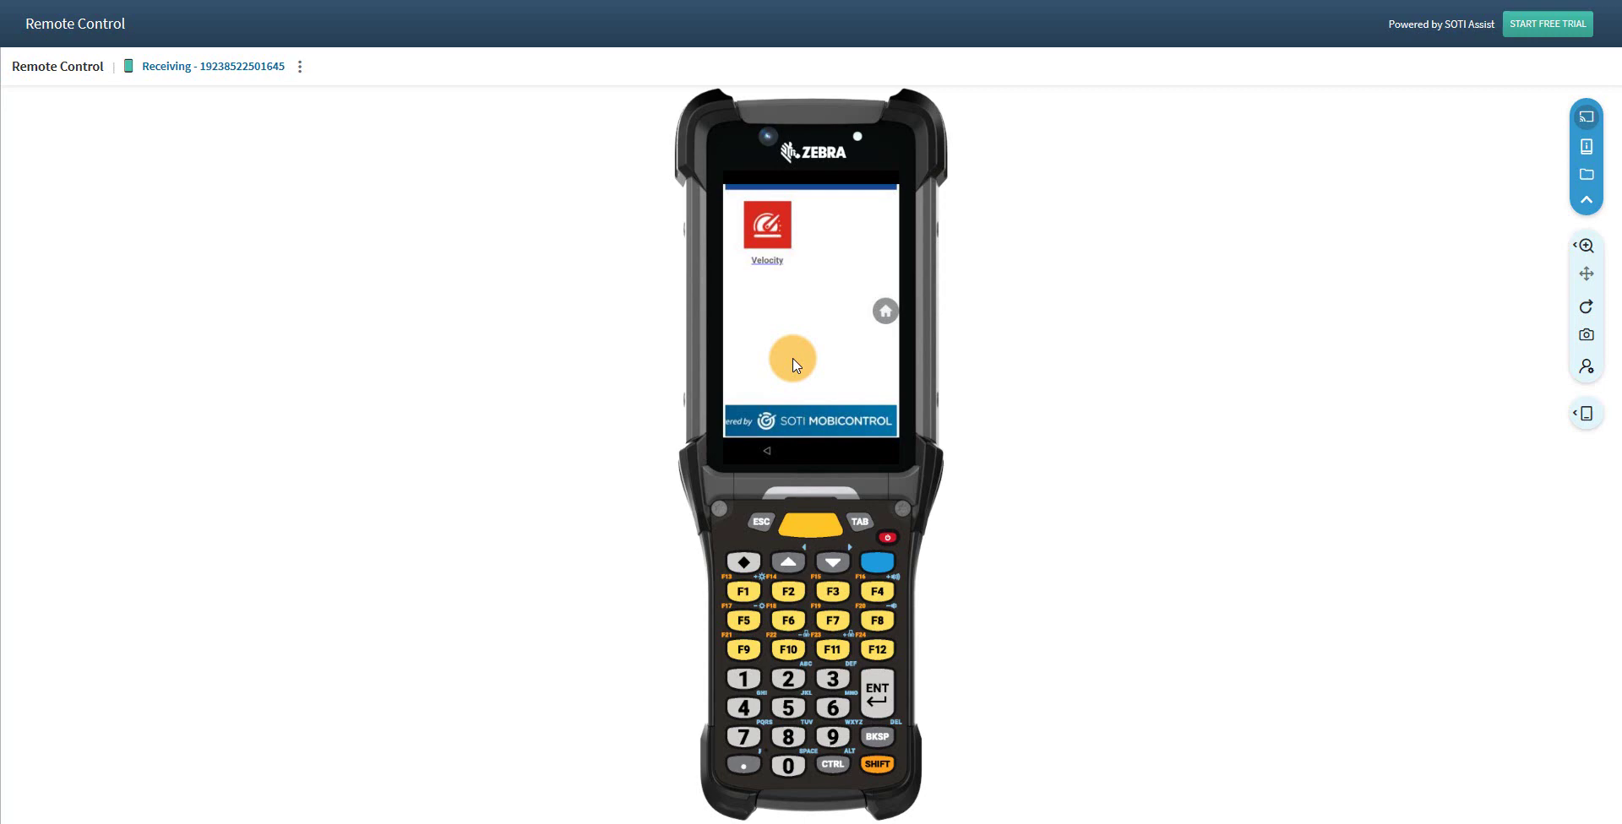
click(778, 407)
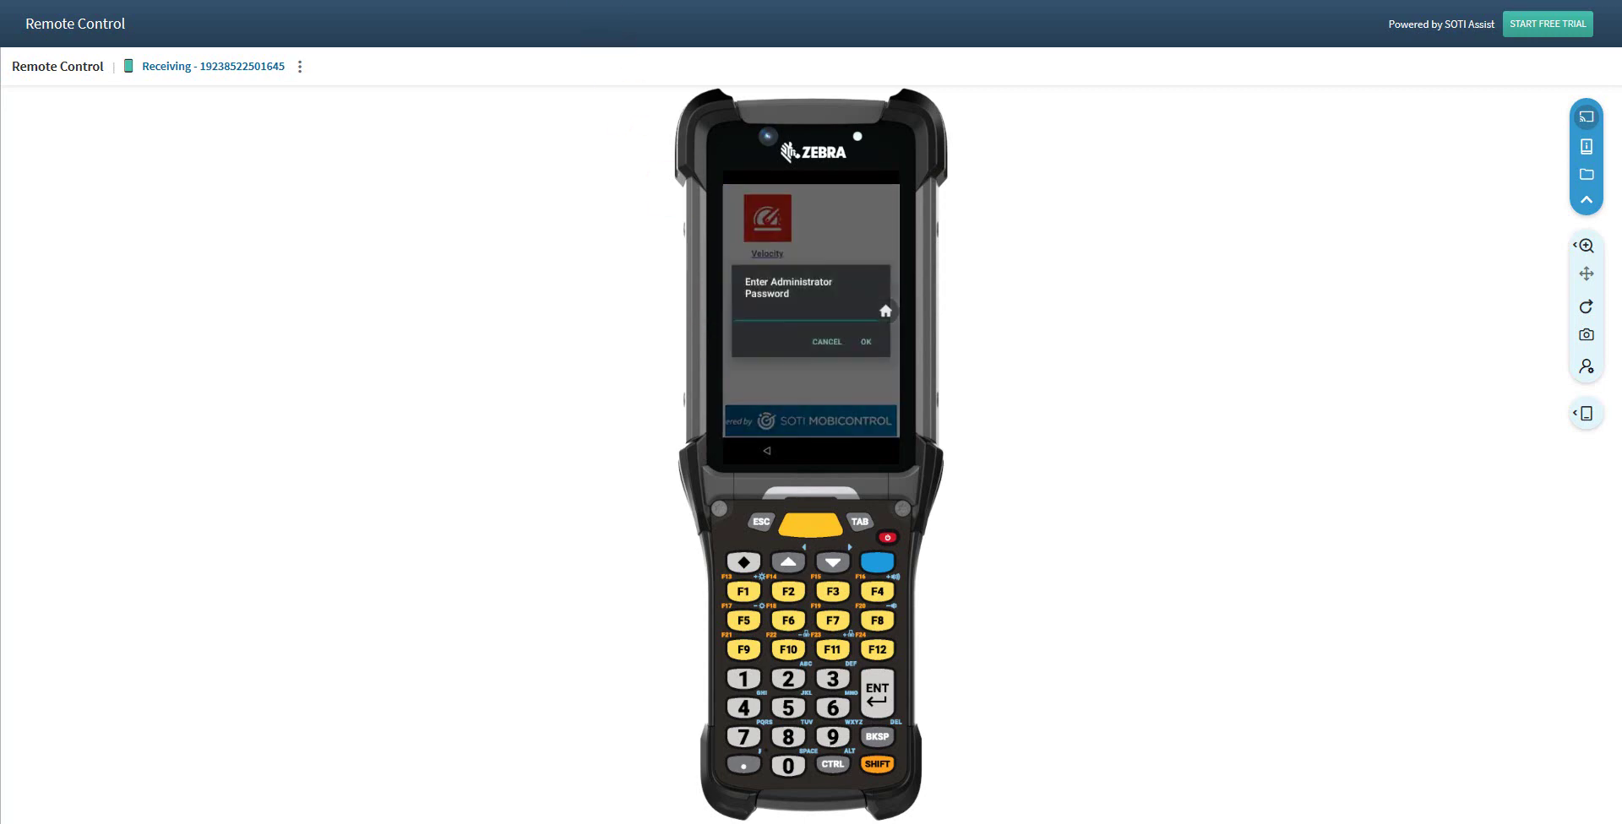